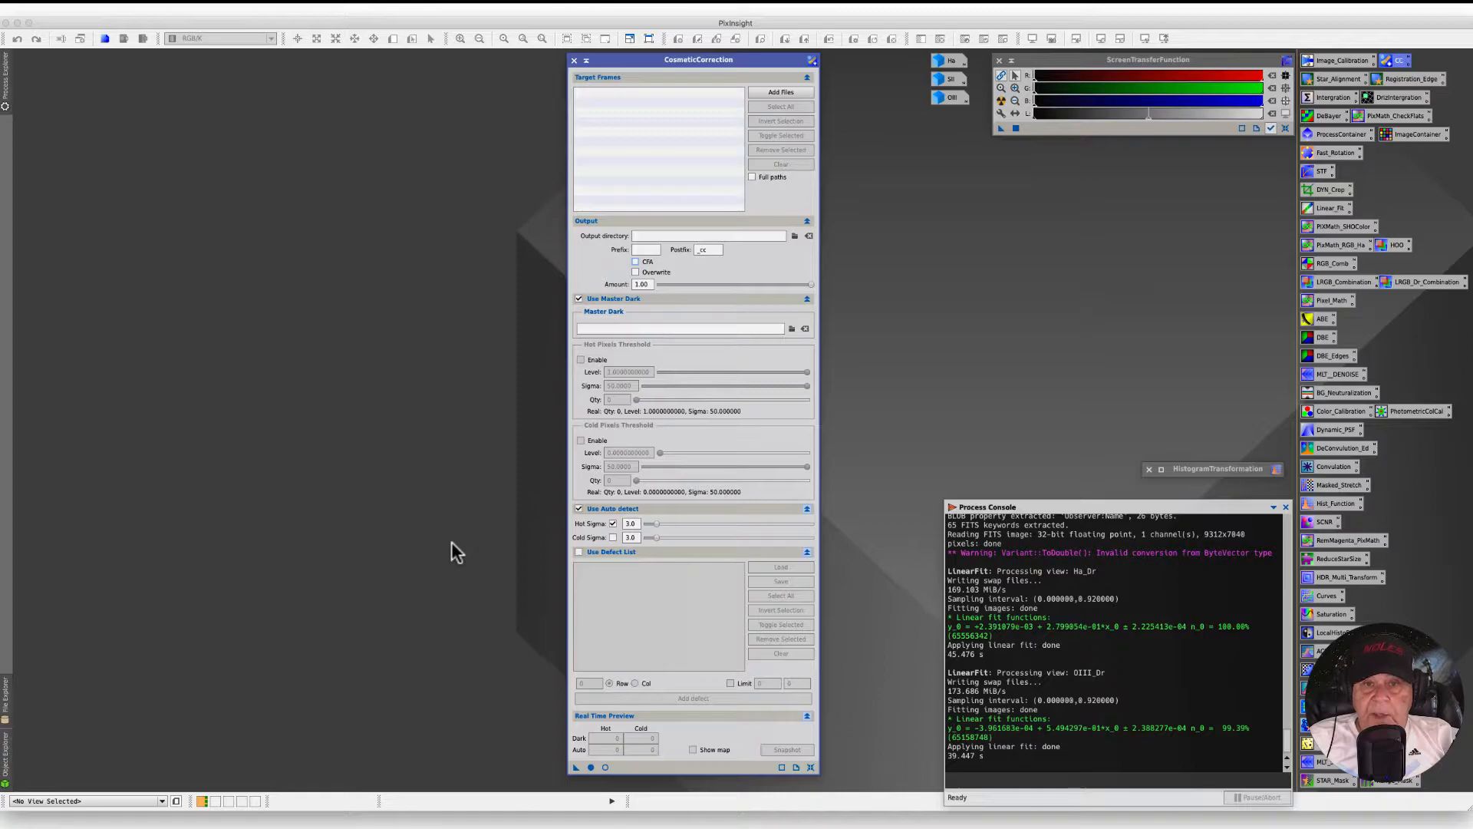
# Turn off Use Master Dark in CosmeticCorrection and place the settings on the workspace as a new process icon
pyautogui.click(578, 300)
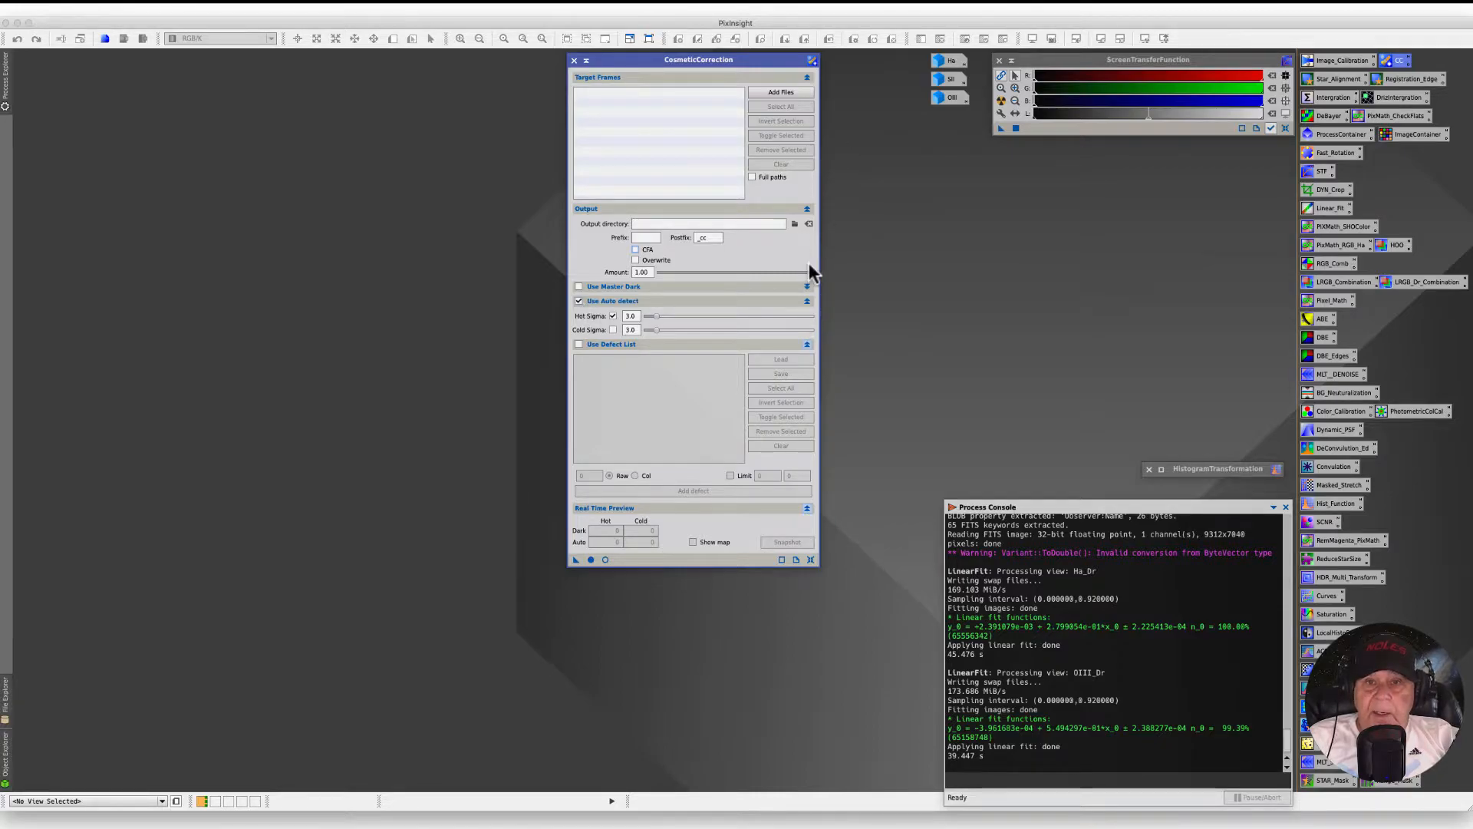
pyautogui.click(807, 287)
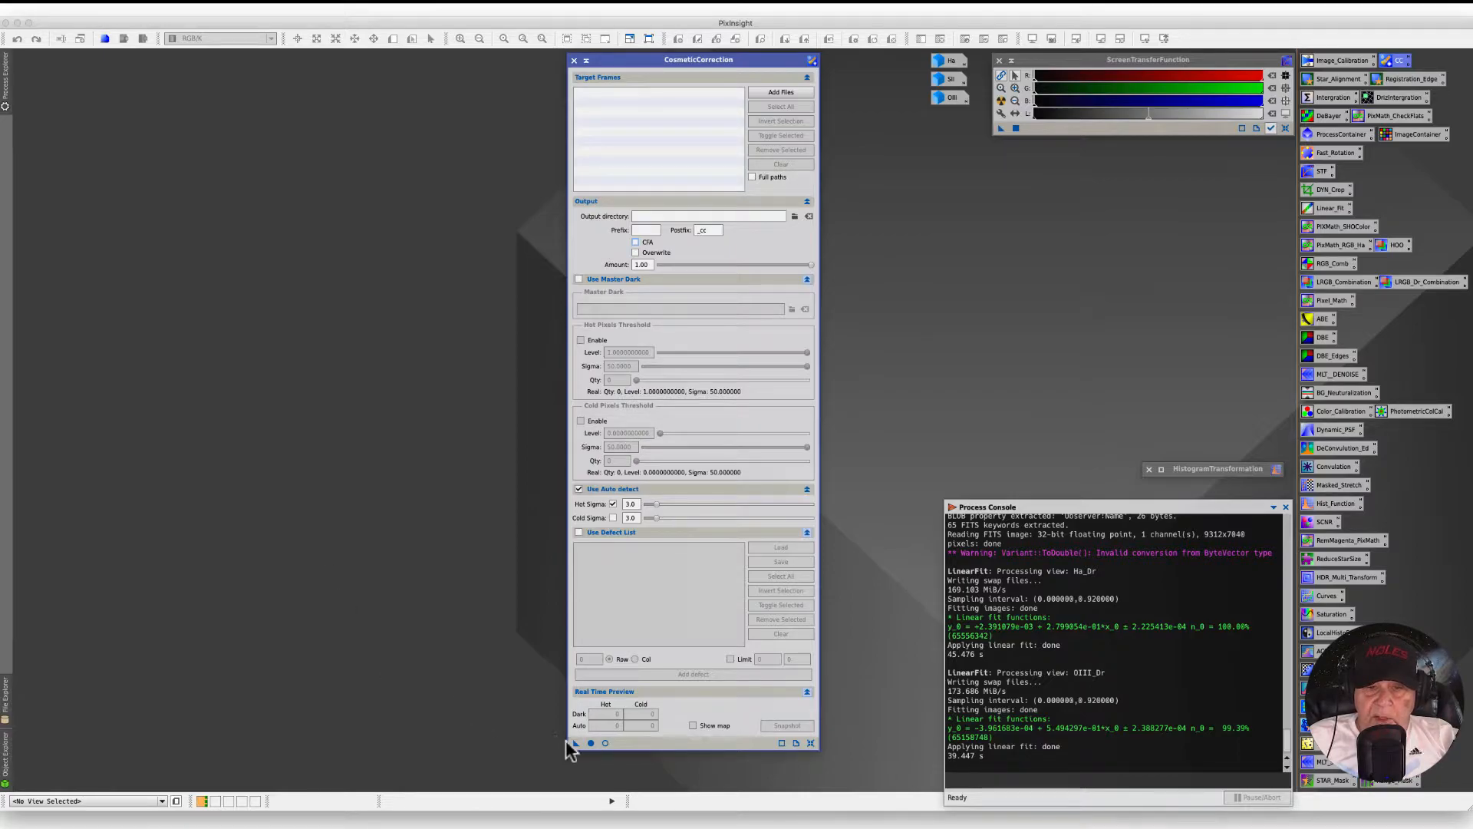
pyautogui.moveTo(576, 743); pyautogui.dragTo(303, 577)
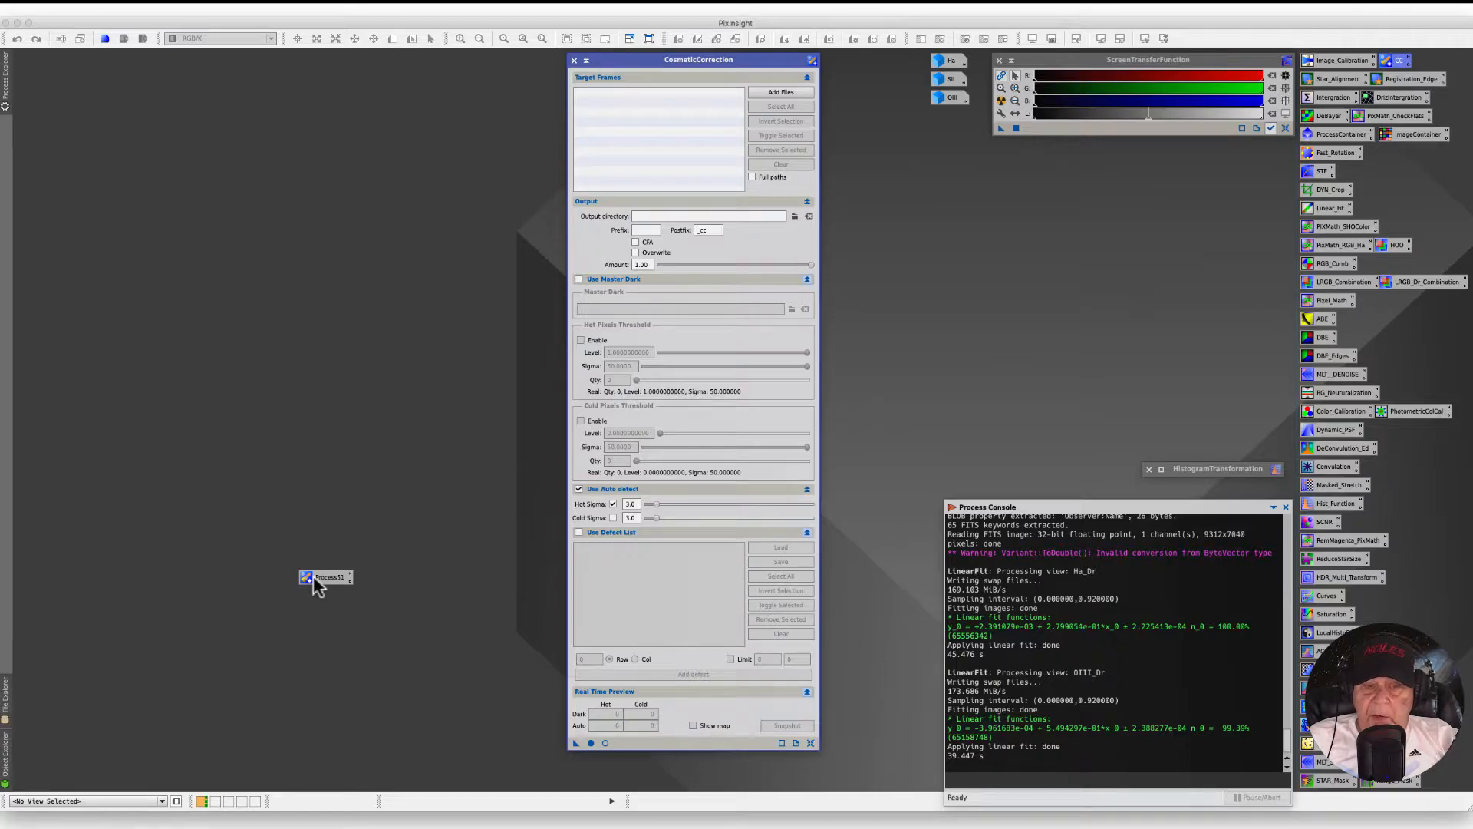
# Set the new process icon's identifier to CosmeticCor
pyautogui.rightClick(316, 583)
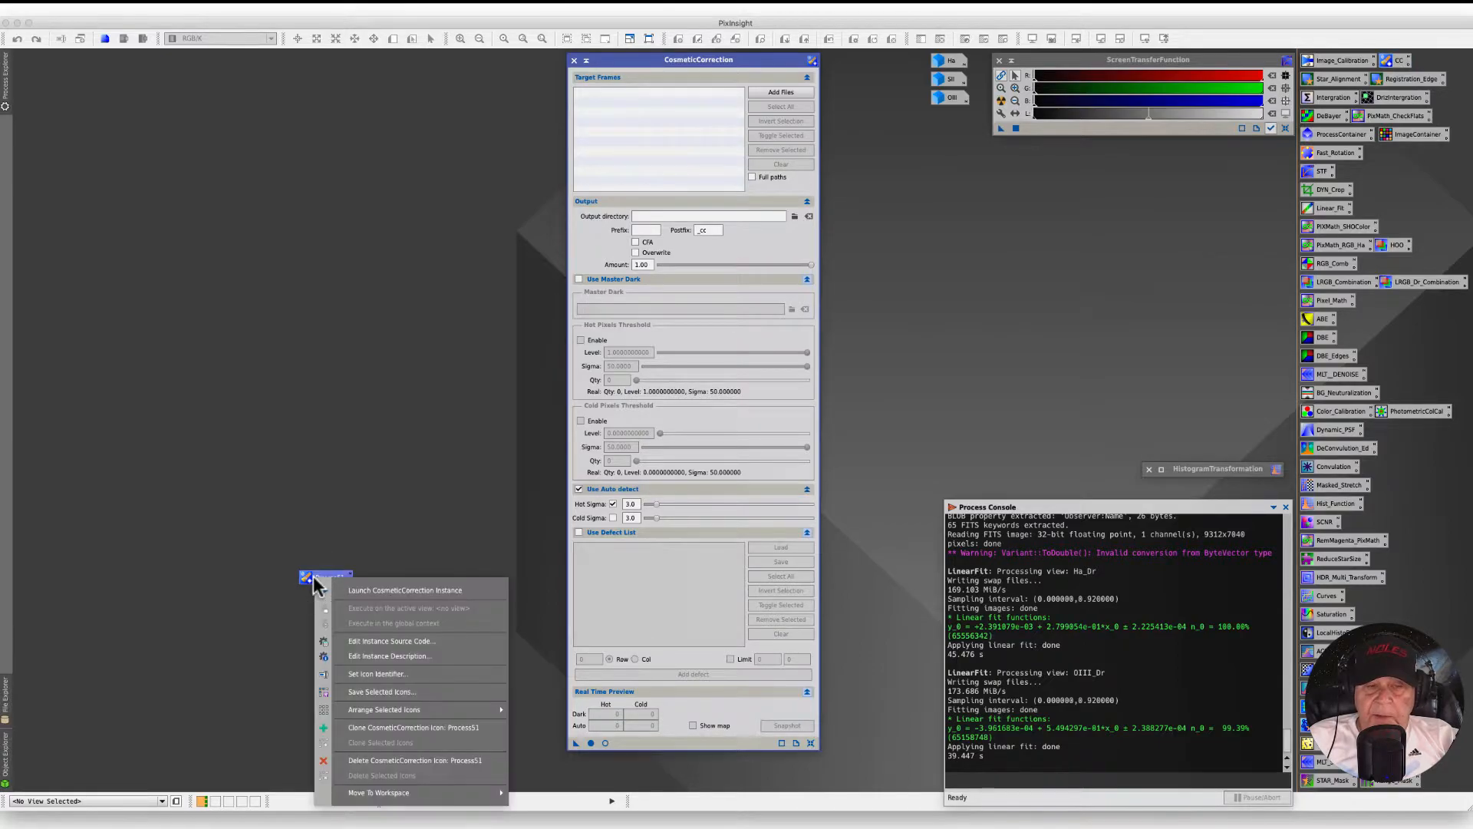
pyautogui.click(414, 676)
pyautogui.write('Cp')
pyautogui.press('BackSpace')
pyautogui.write('o')
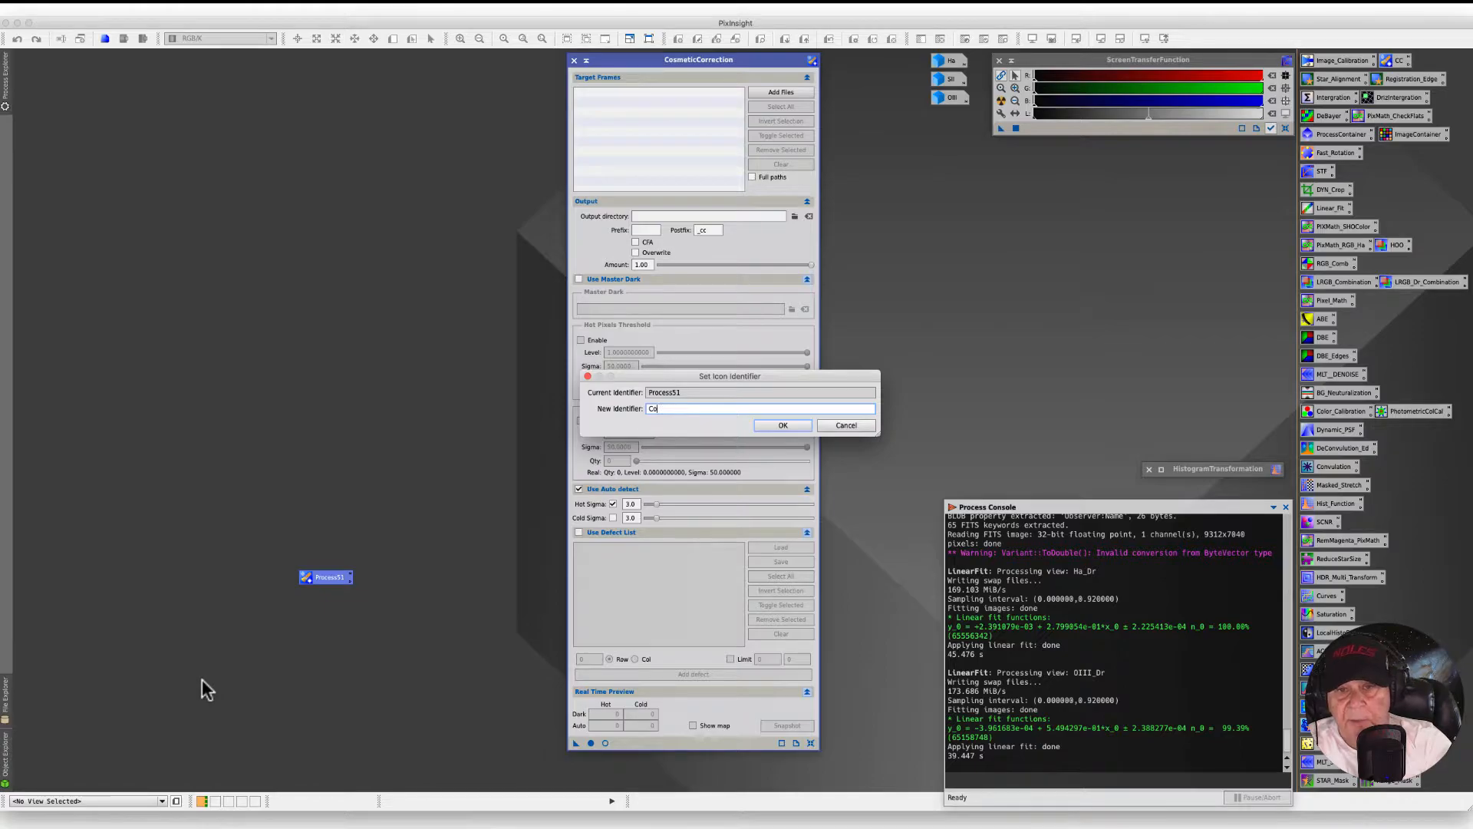
pyautogui.write('dmsm')
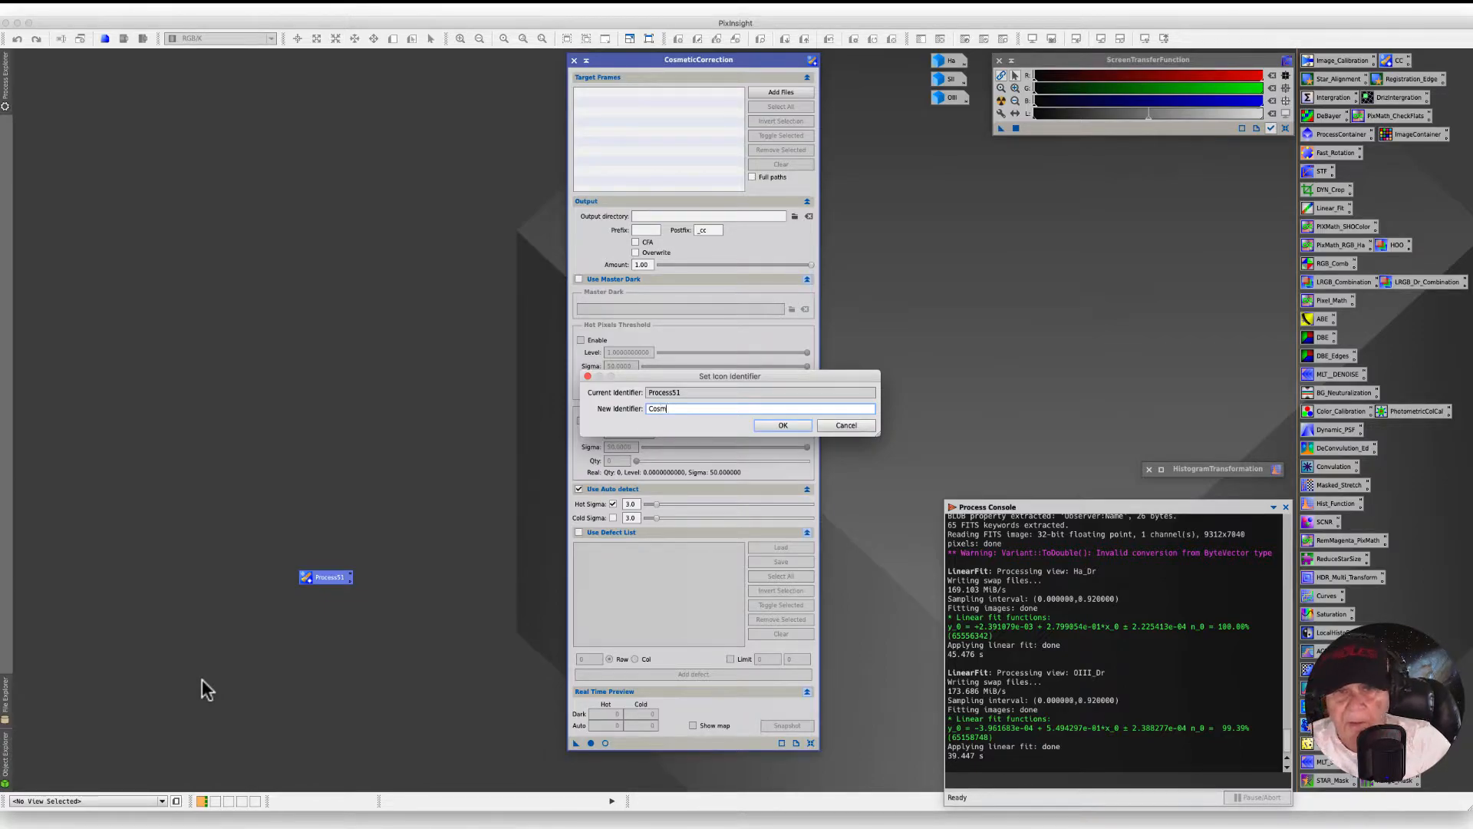
pyautogui.write('eticCo')
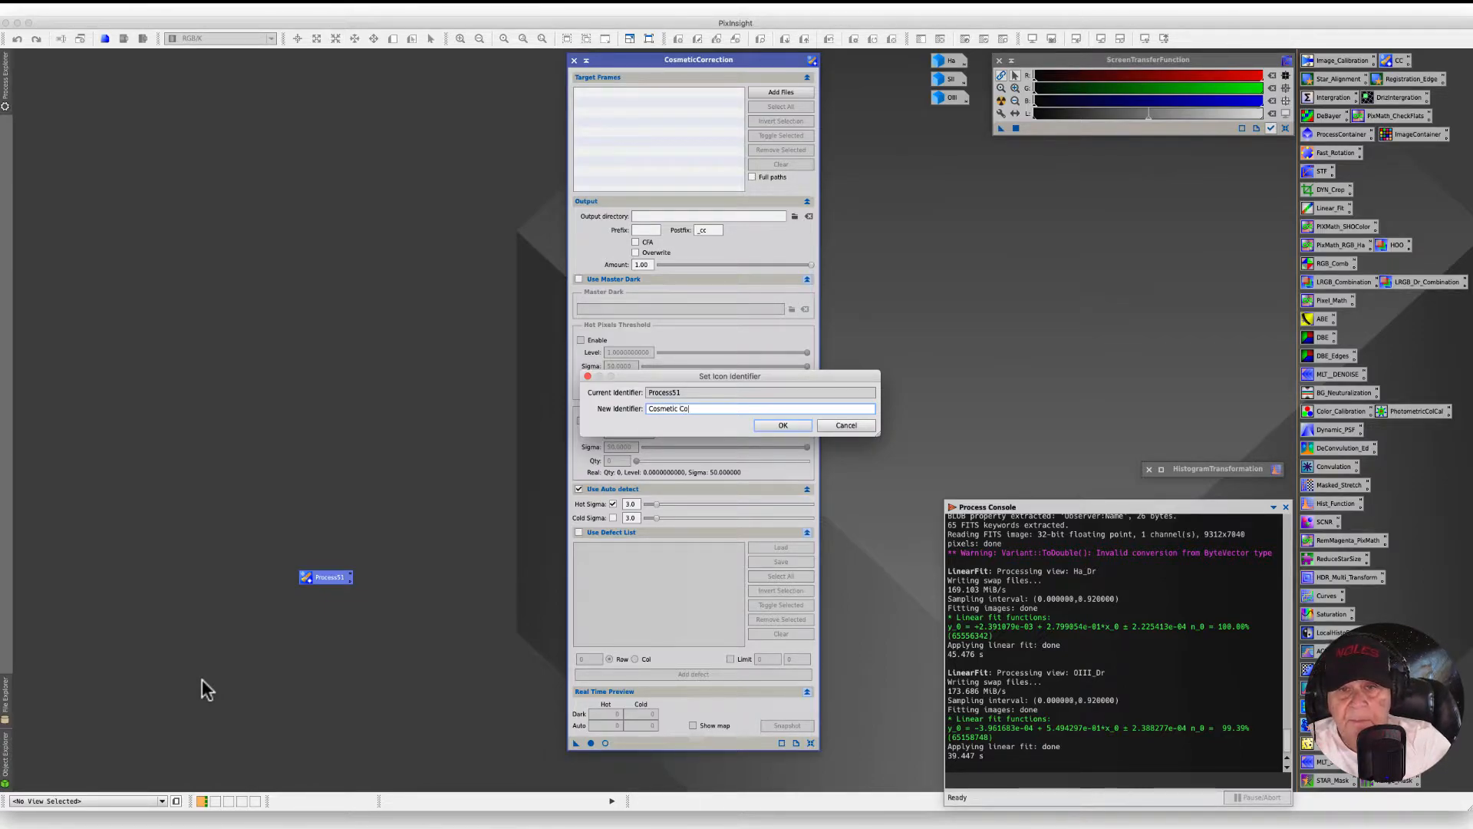
pyautogui.write('r')
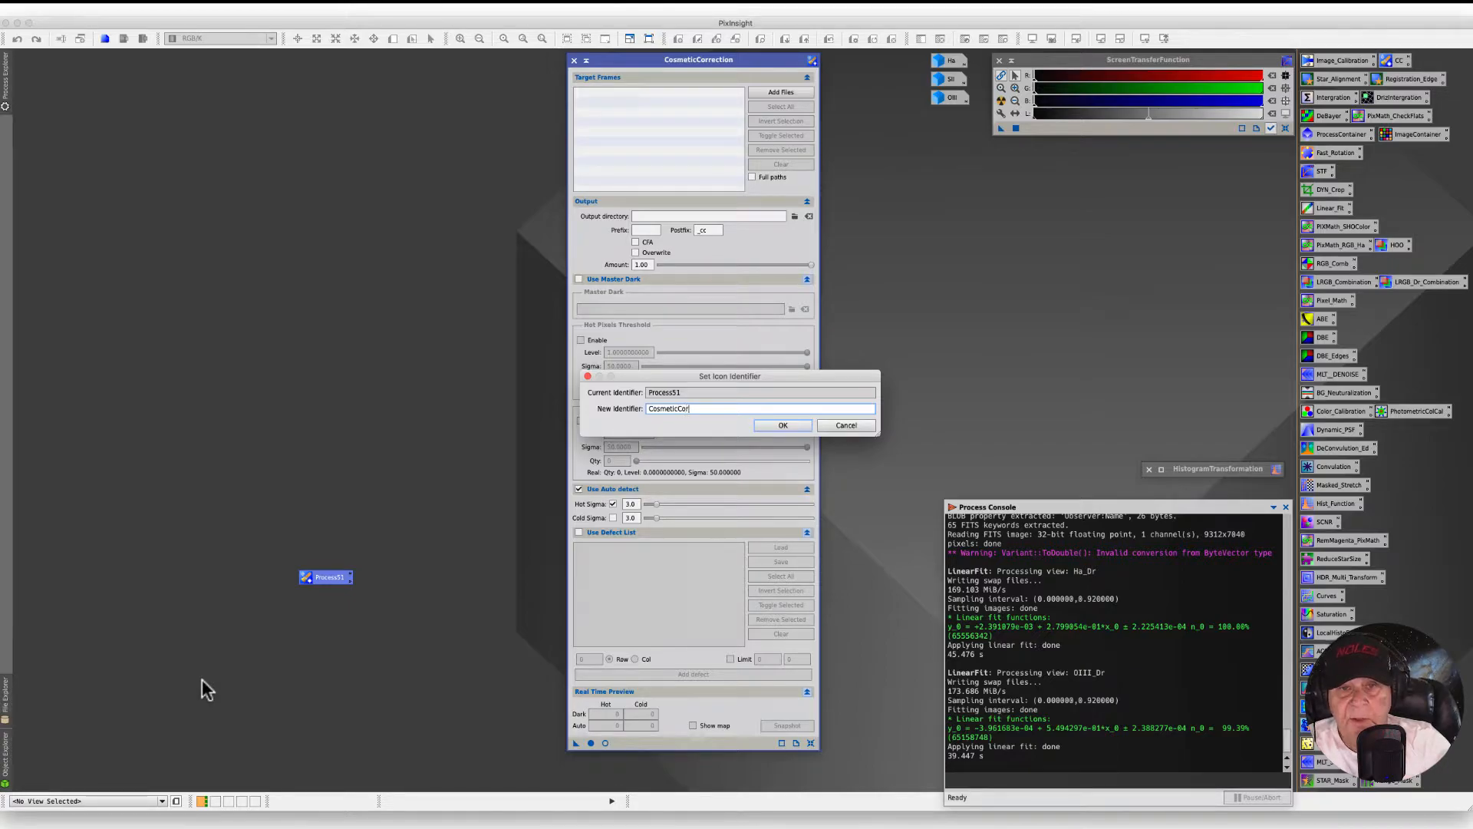
pyautogui.press('Return')
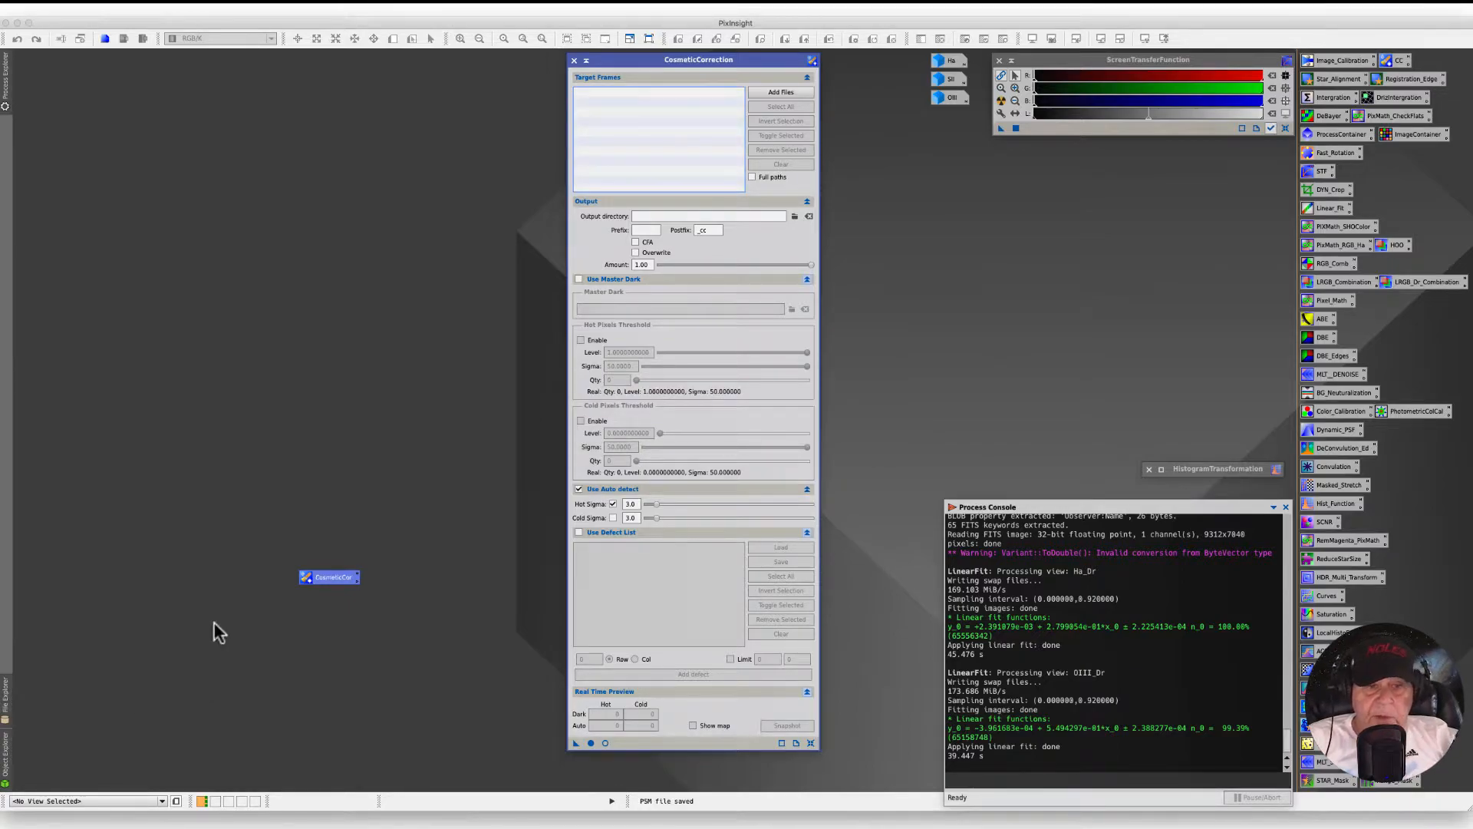
# Move the CosmeticCor icon beside the other process icons and close the CosmeticCorrection window
pyautogui.moveTo(315, 579); pyautogui.dragTo(1426, 173)
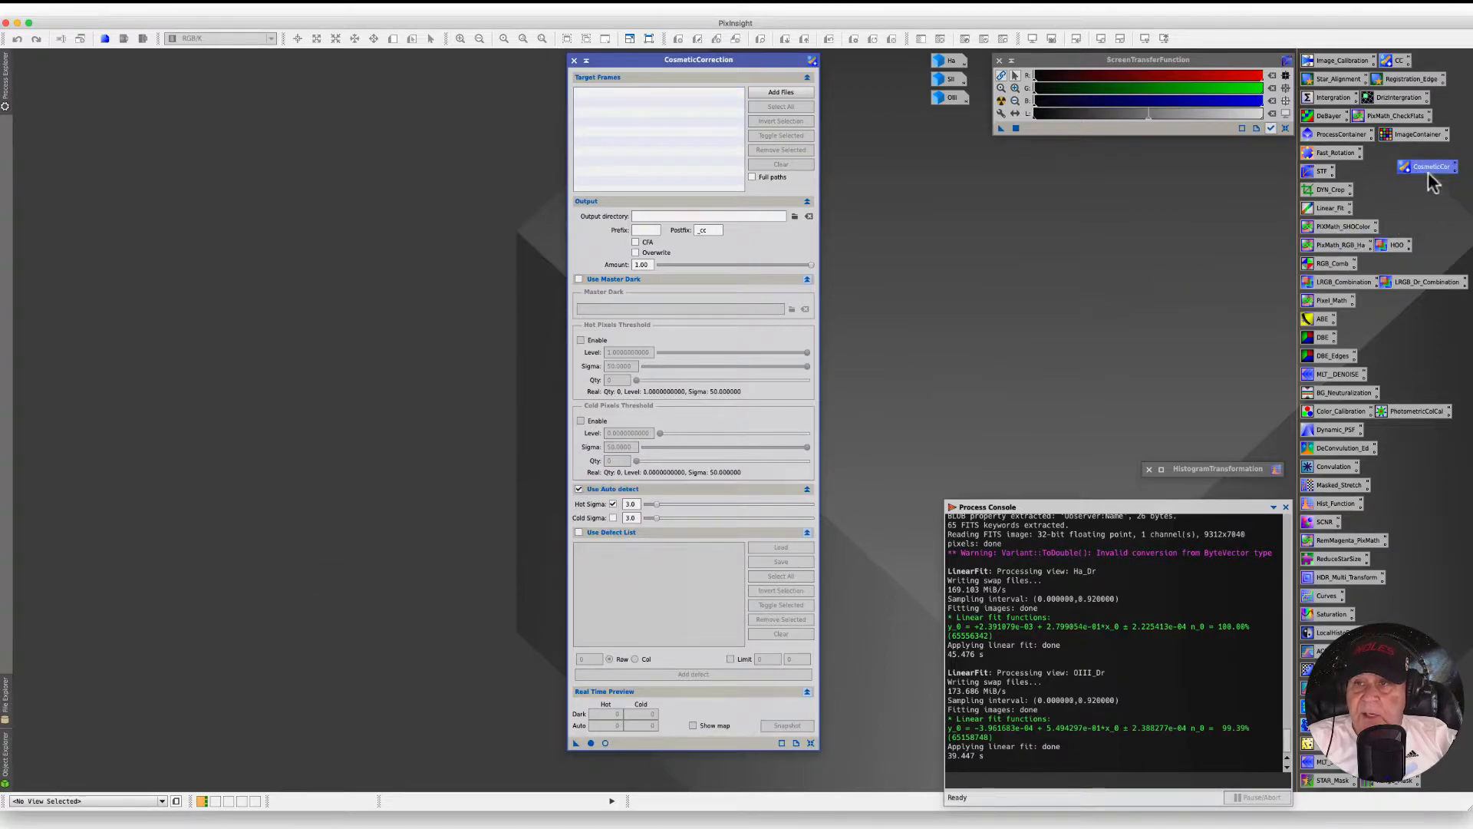
pyautogui.click(1420, 175)
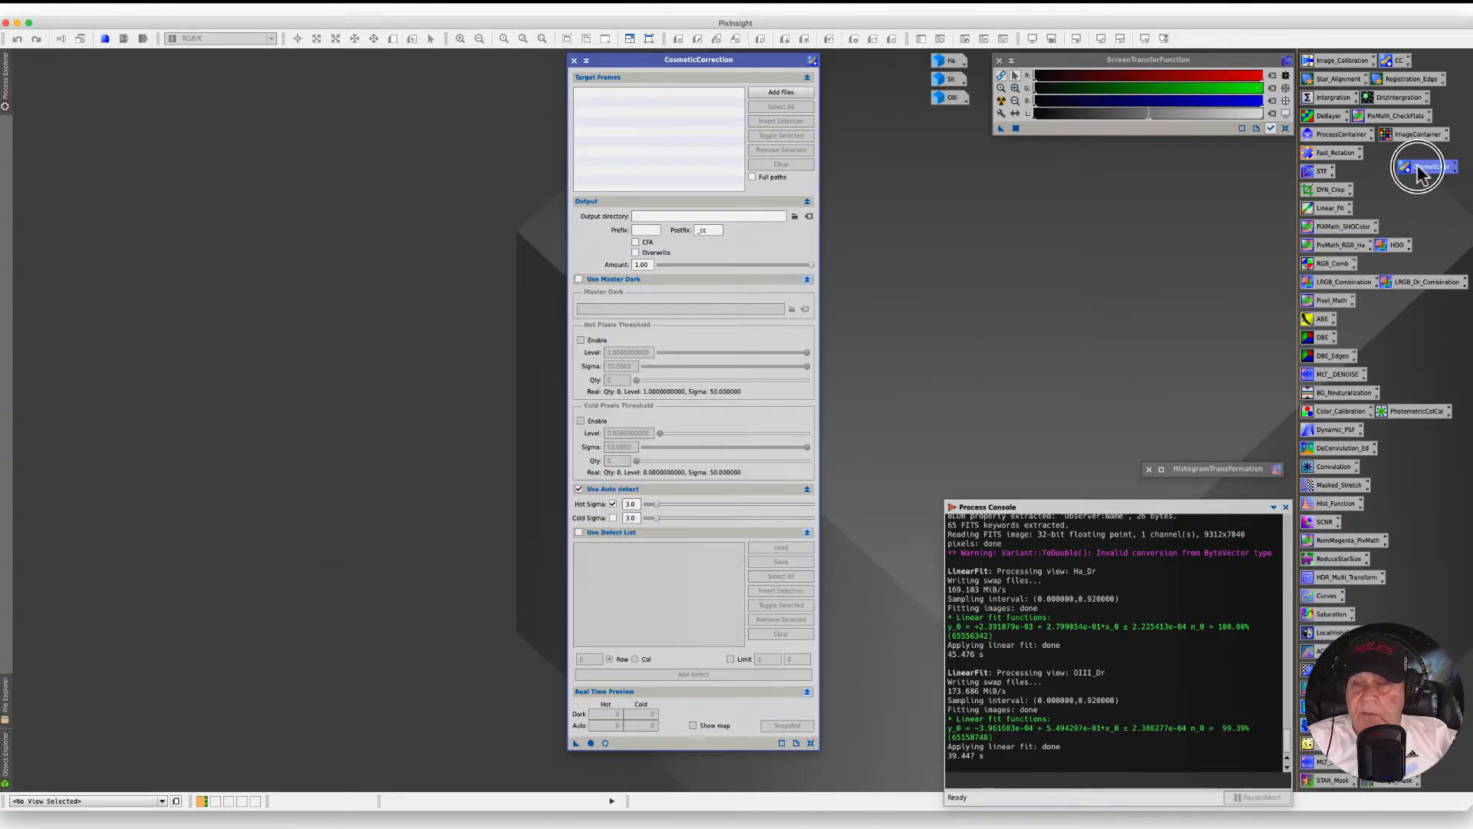
pyautogui.click(574, 60)
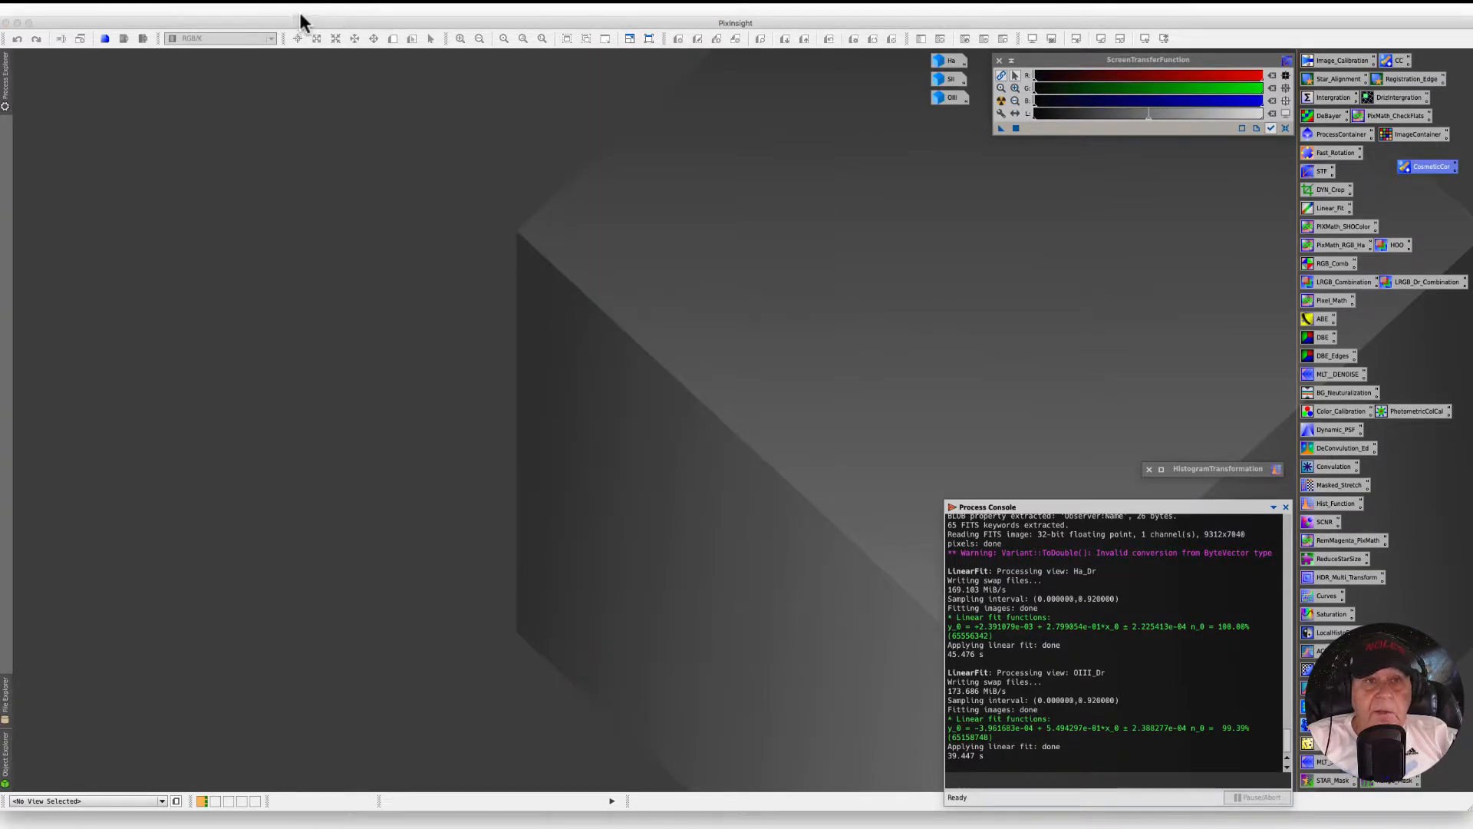
# Launch the Weighted Batch Preprocessing script and show its light frame settings
pyautogui.click(308, 10)
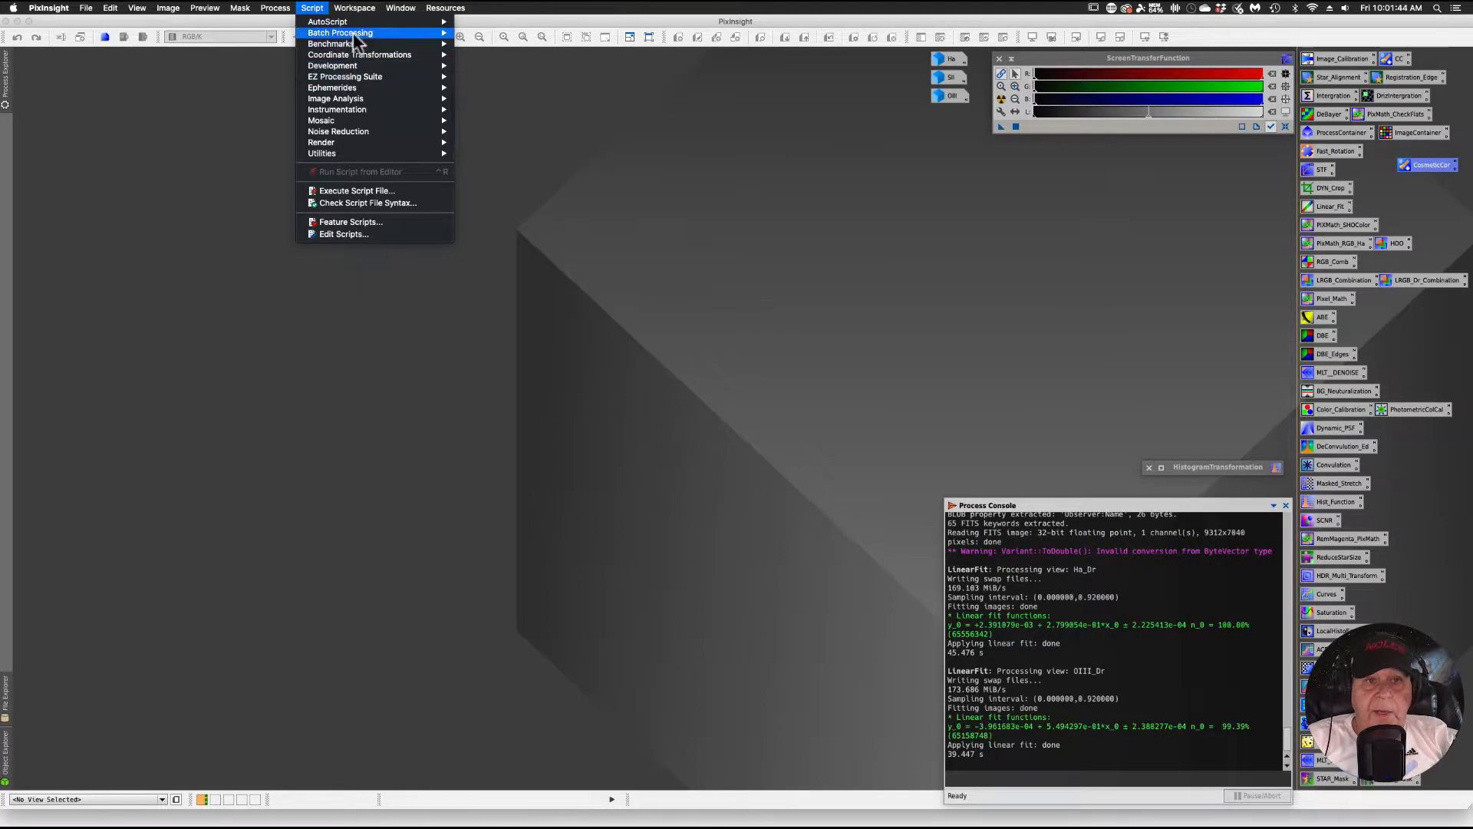
pyautogui.moveTo(361, 38)
pyautogui.click(560, 132)
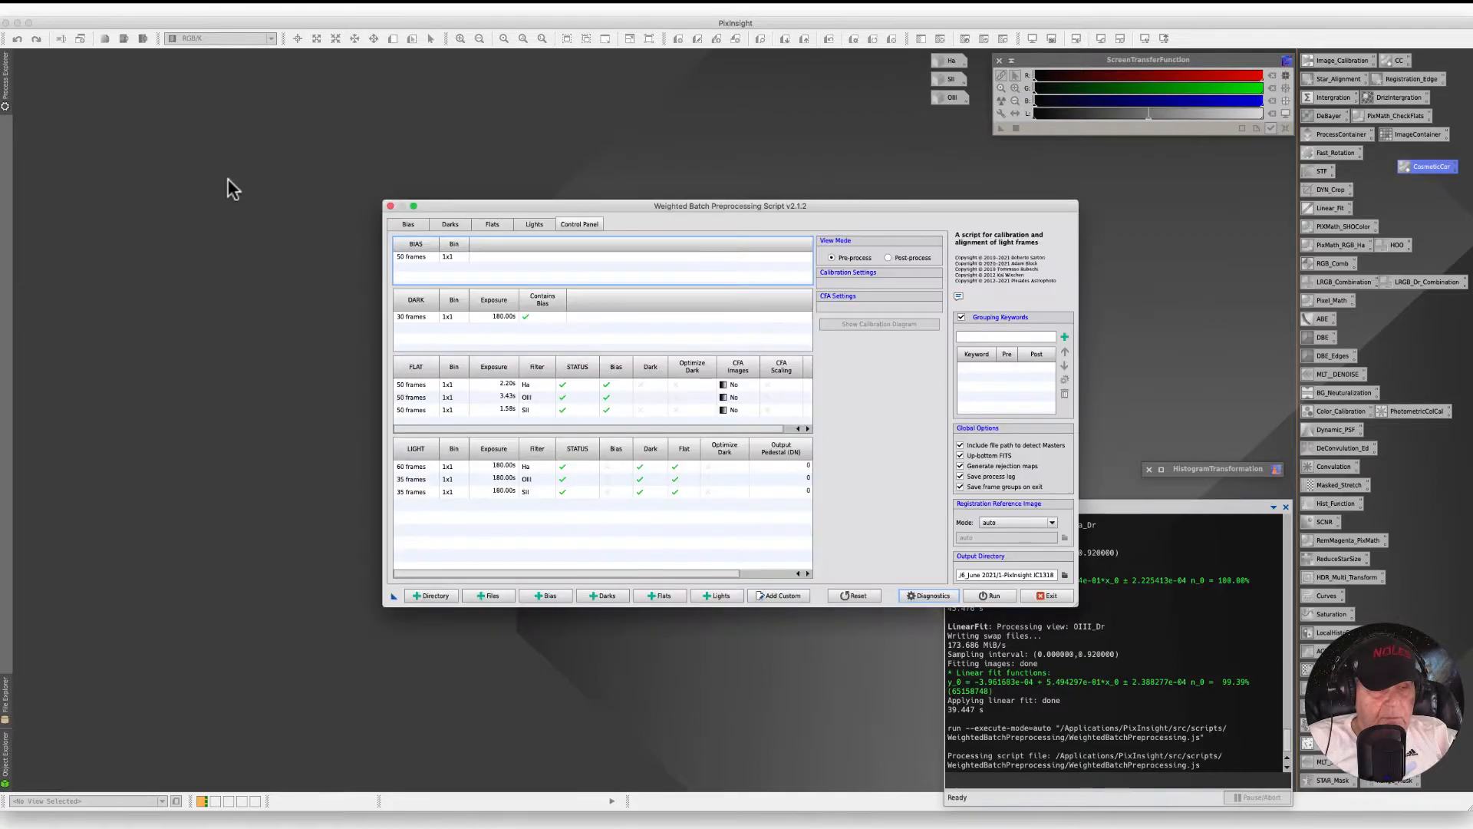
pyautogui.click(533, 224)
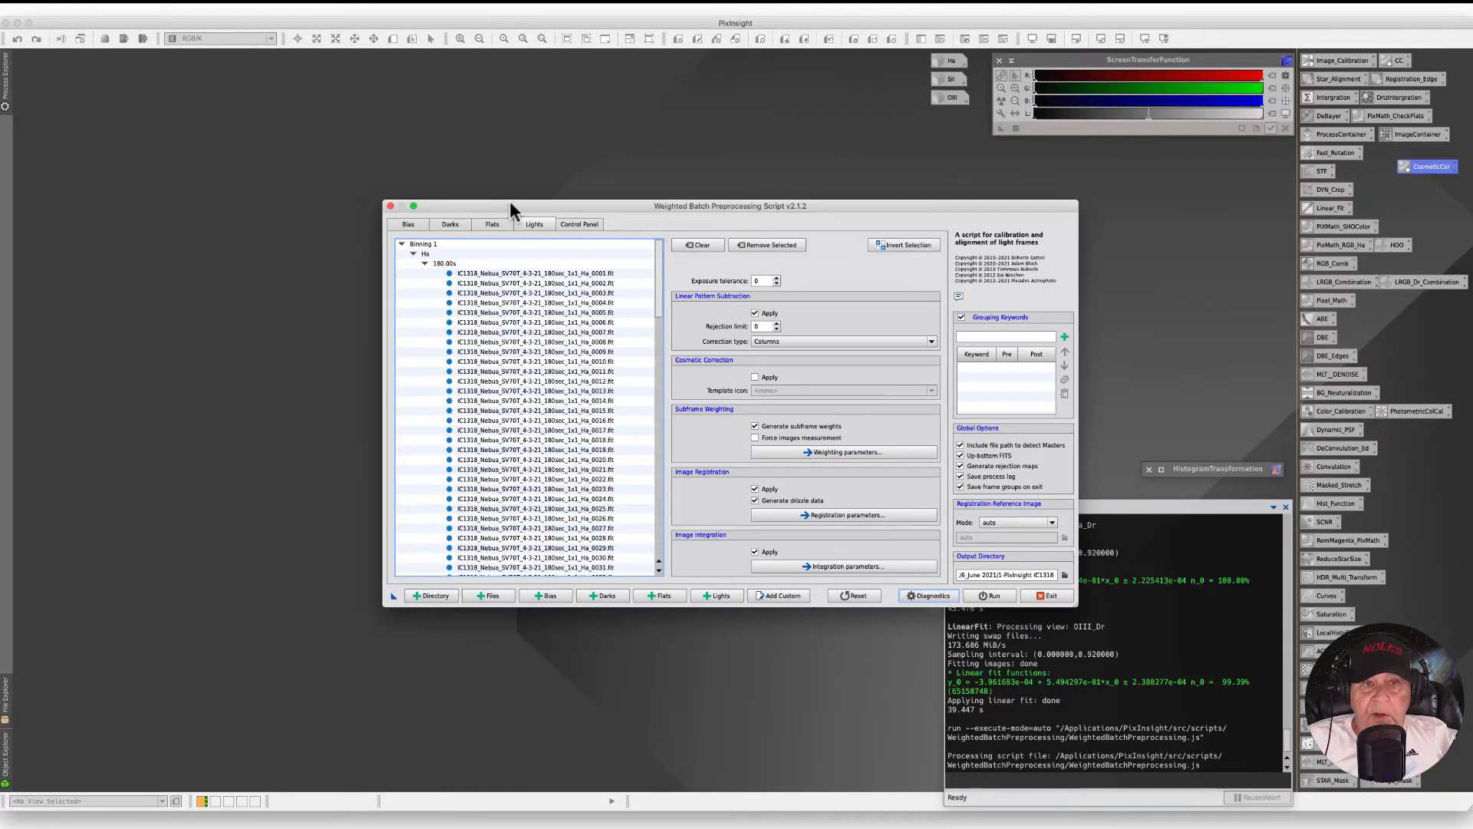
pyautogui.moveTo(509, 205); pyautogui.dragTo(340, 128)
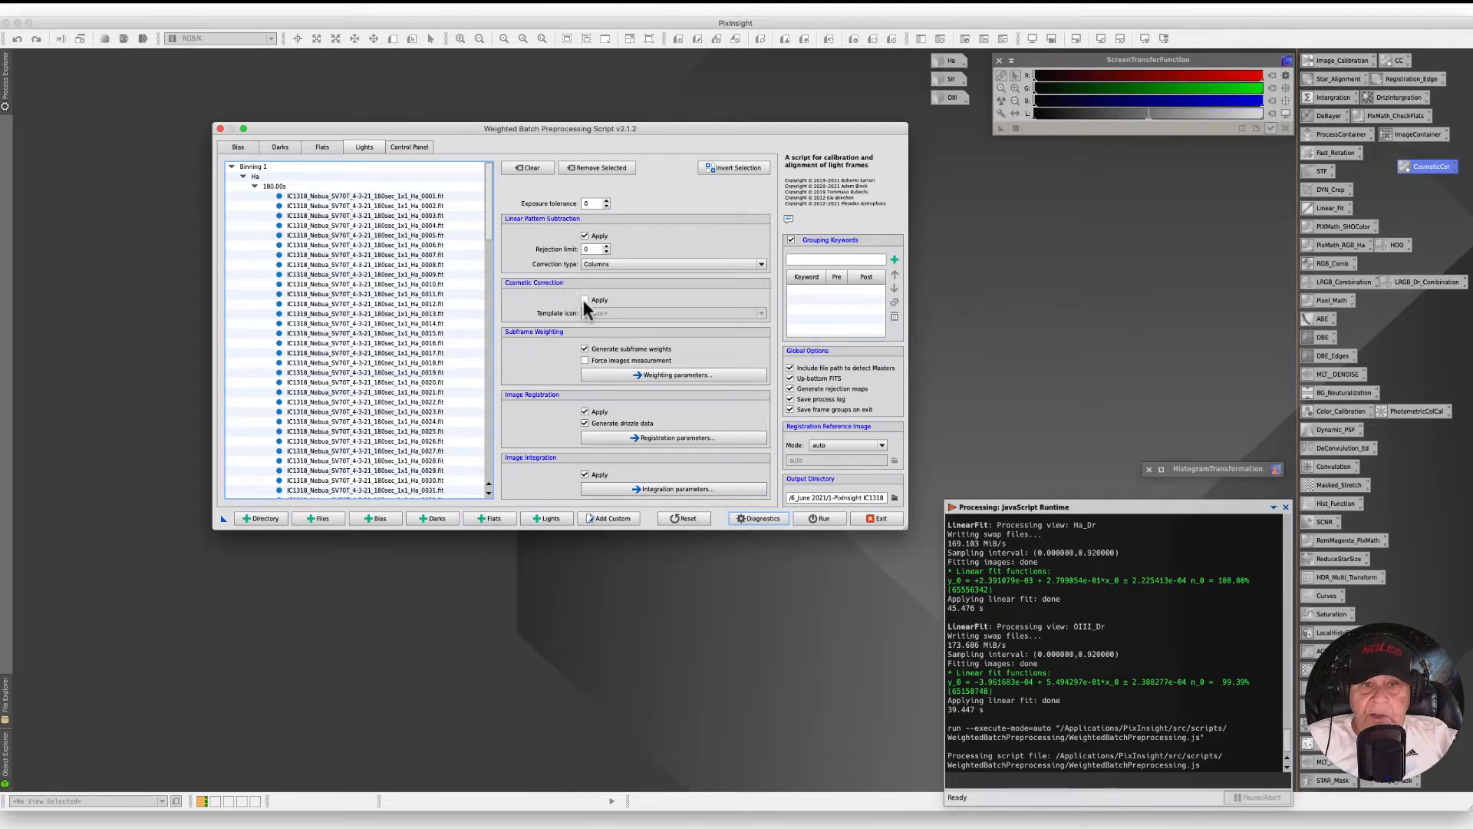
# Apply cosmetic correction to the light frames with CC as the template icon, and exit the preprocessing script
pyautogui.click(585, 299)
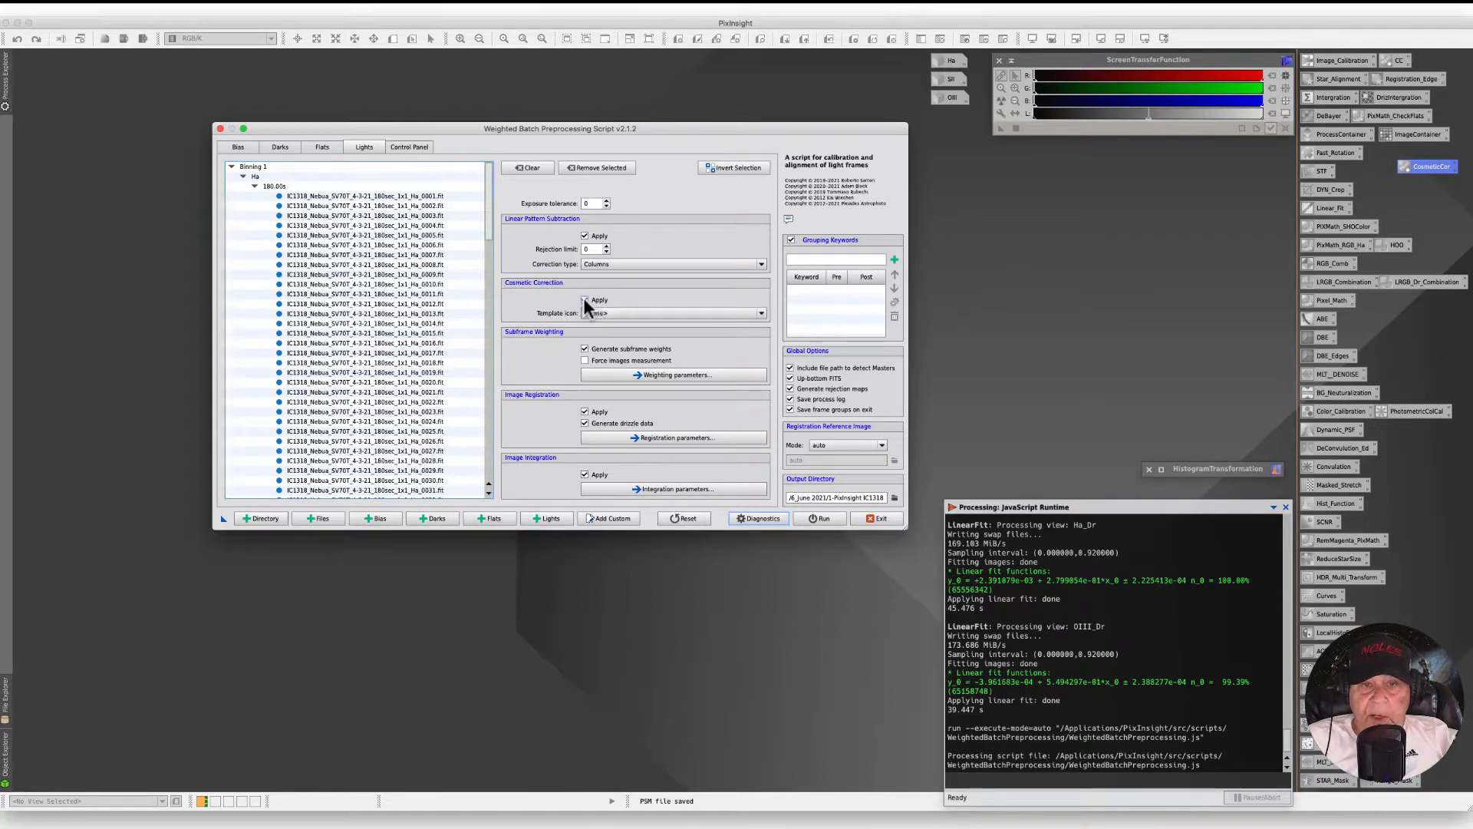
pyautogui.click(761, 313)
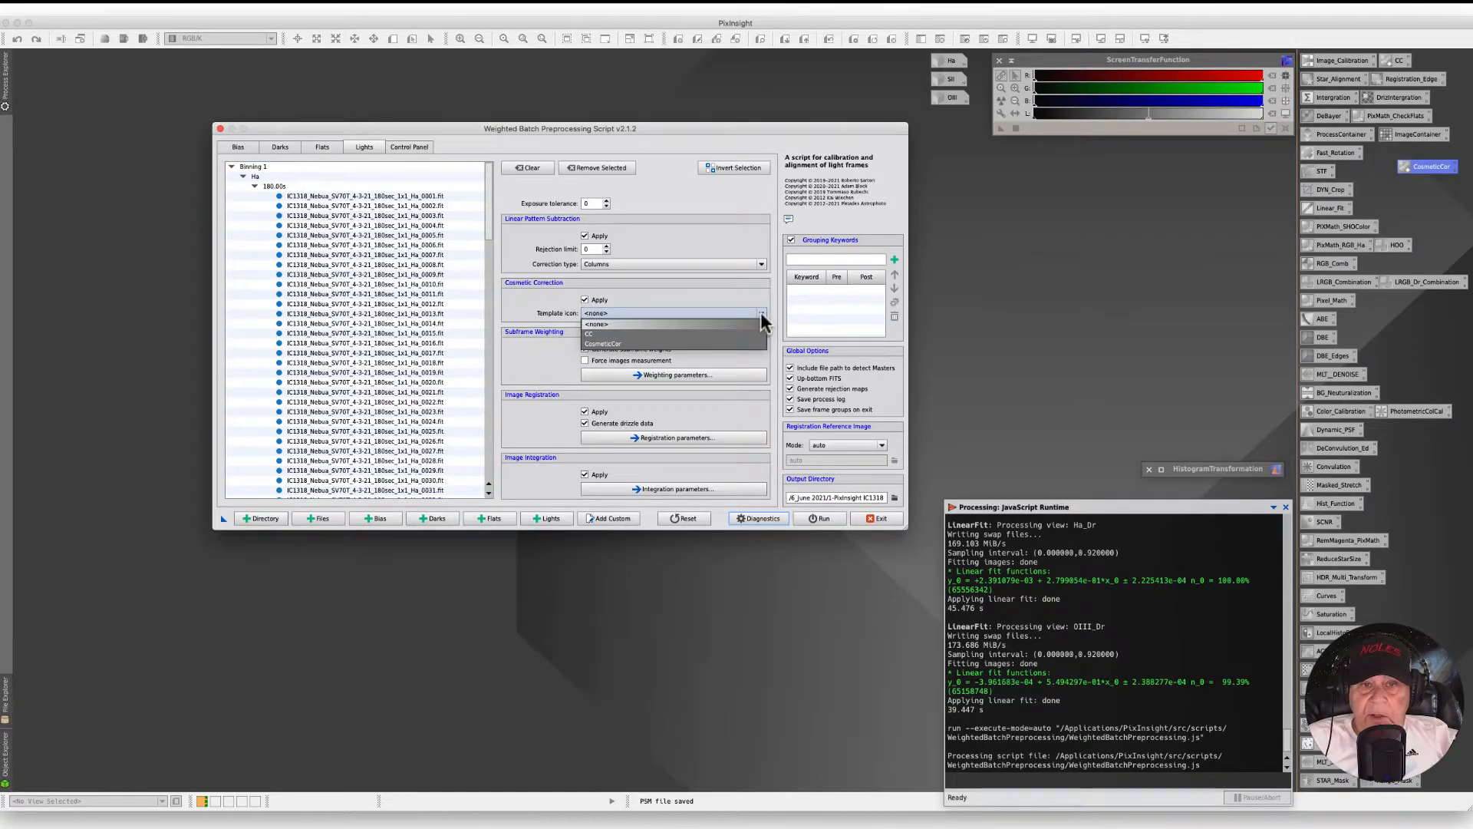
pyautogui.click(591, 334)
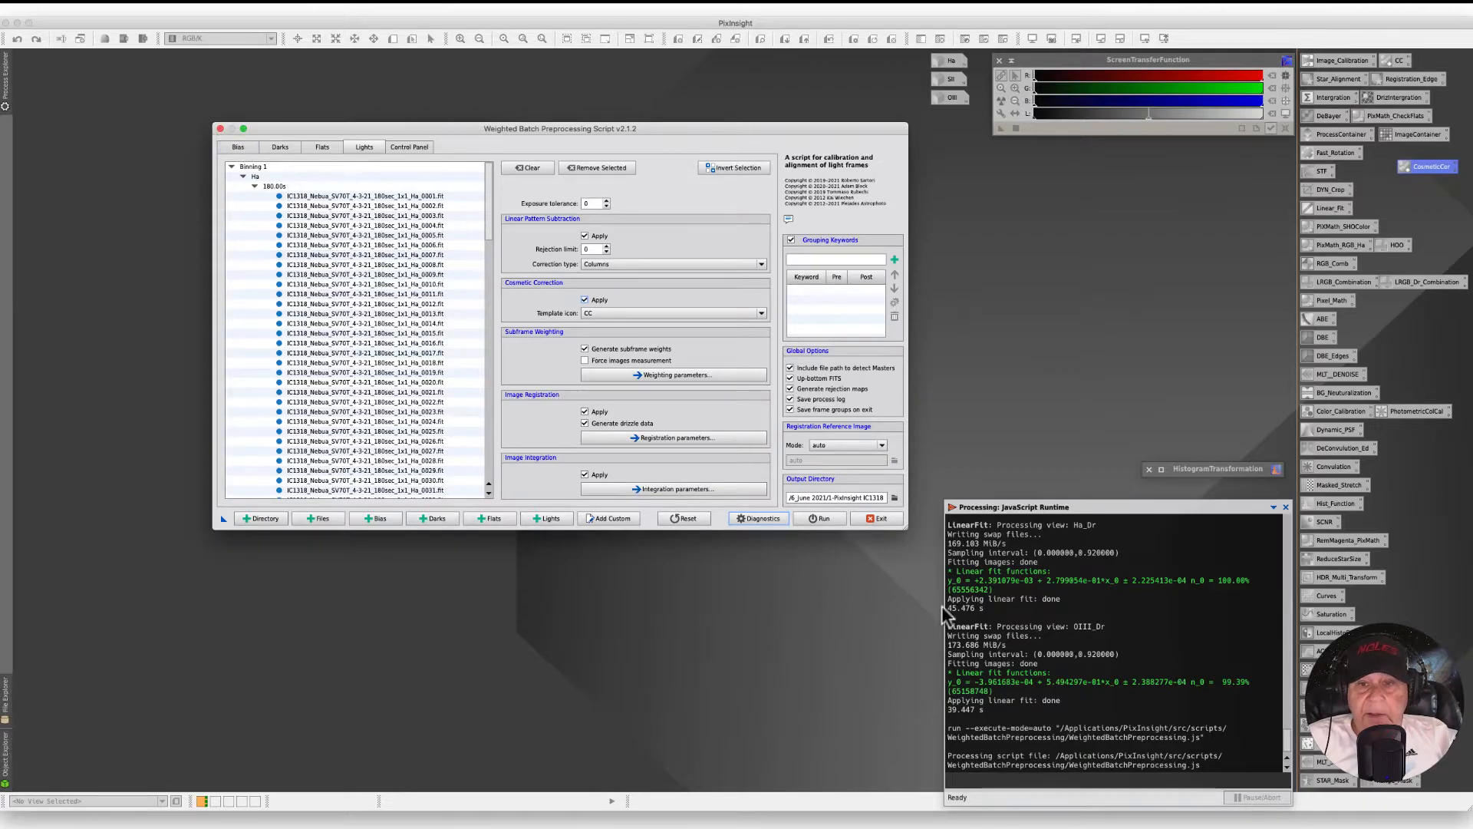
pyautogui.click(876, 519)
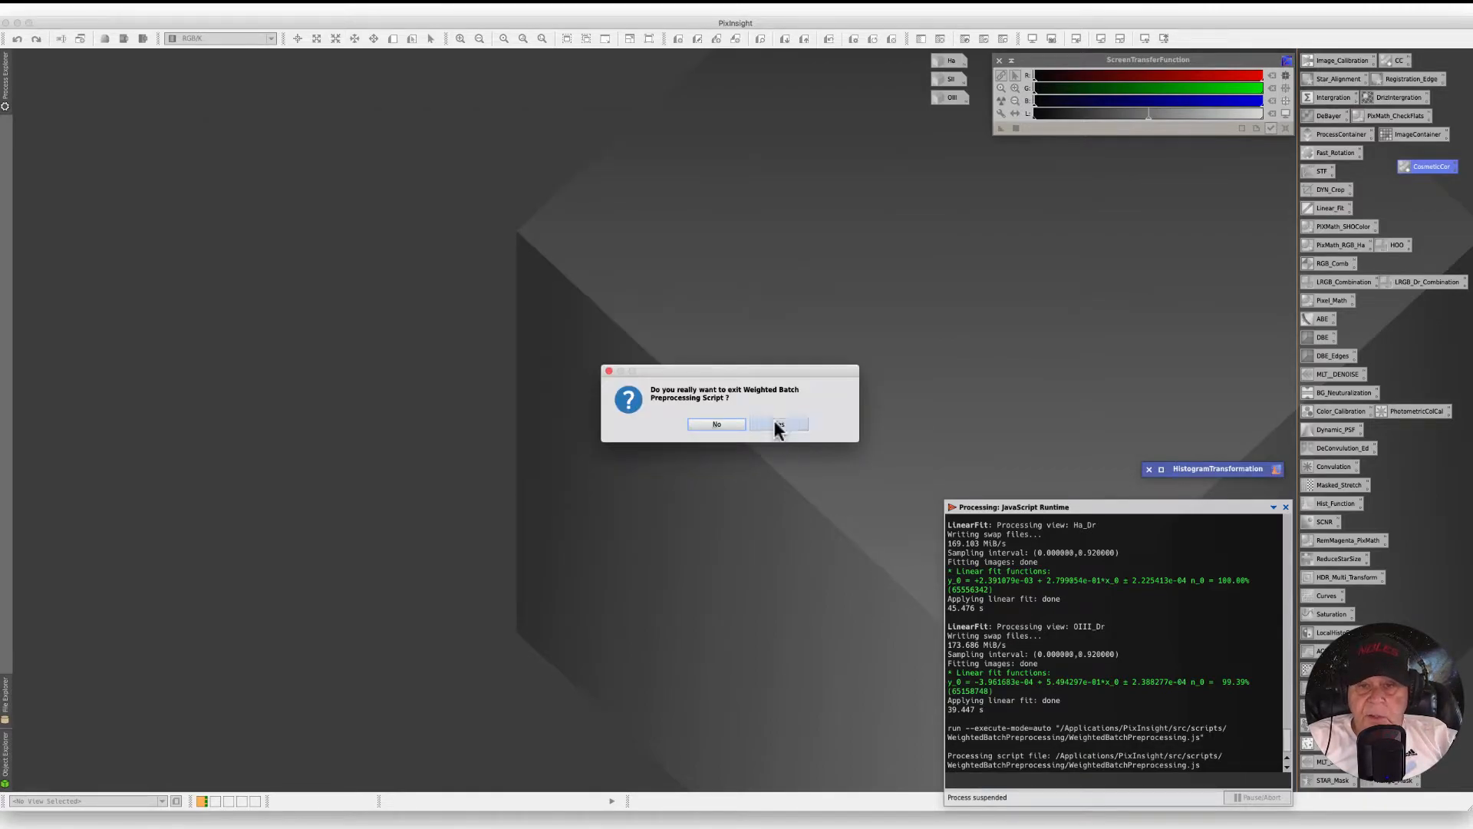
pyautogui.click(773, 420)
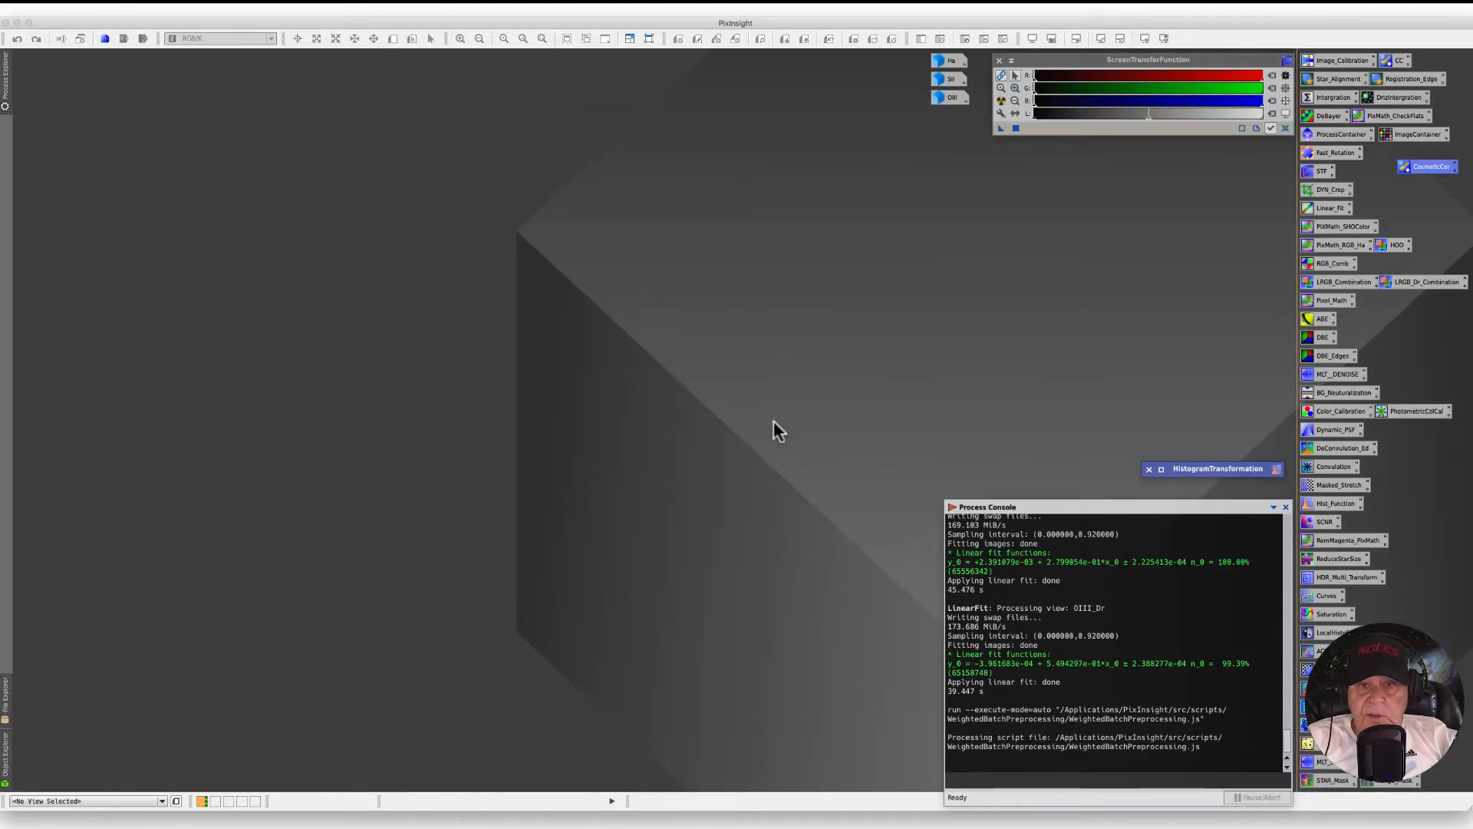
# Delete the CosmeticCor process icon and save the workspace's process icons, overwriting EdsProcessIcons.xpsm in the Process Icons folder
pyautogui.rightClick(1415, 167)
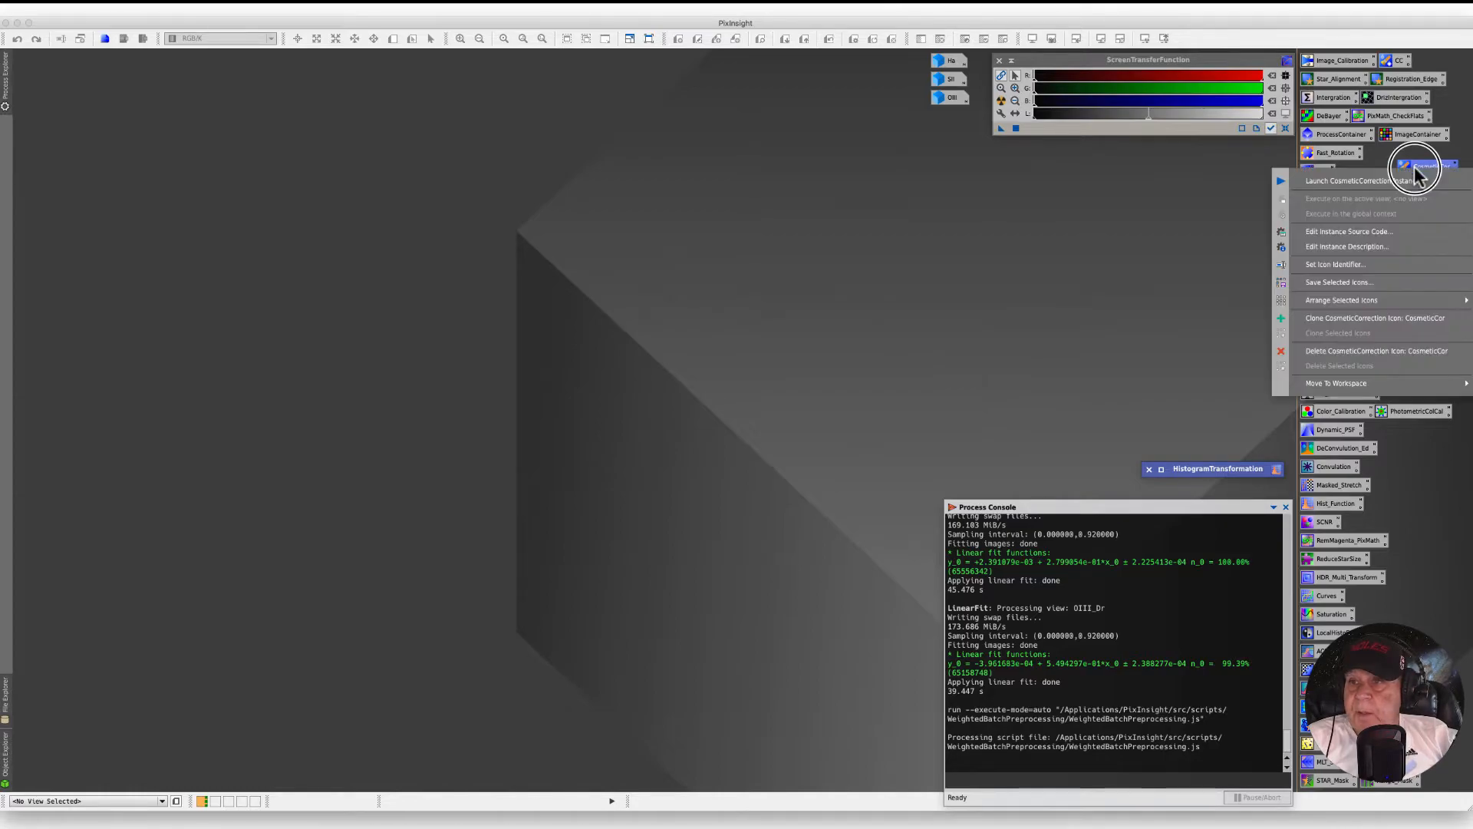
pyautogui.click(1328, 352)
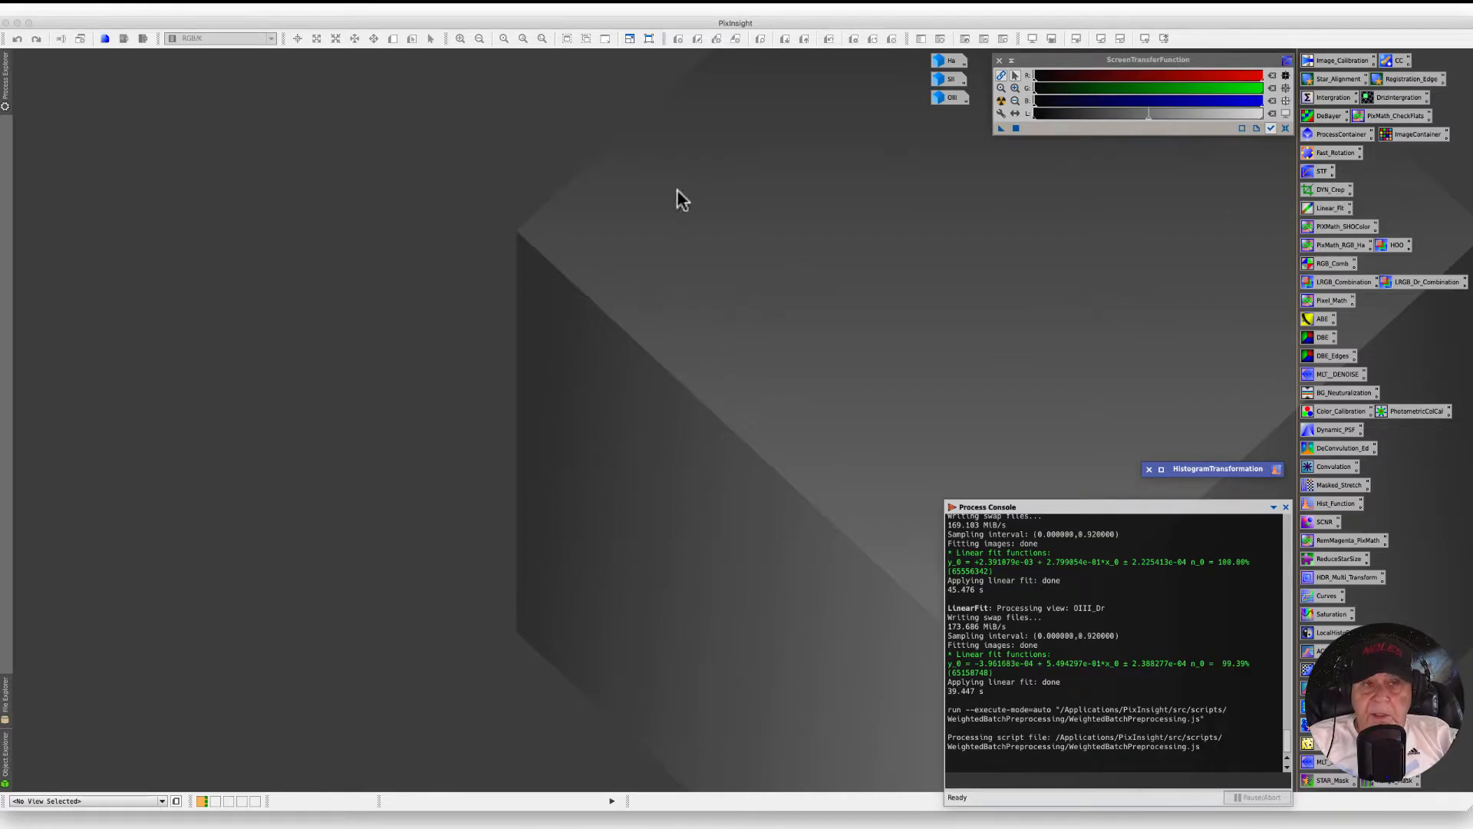
pyautogui.click(275, 8)
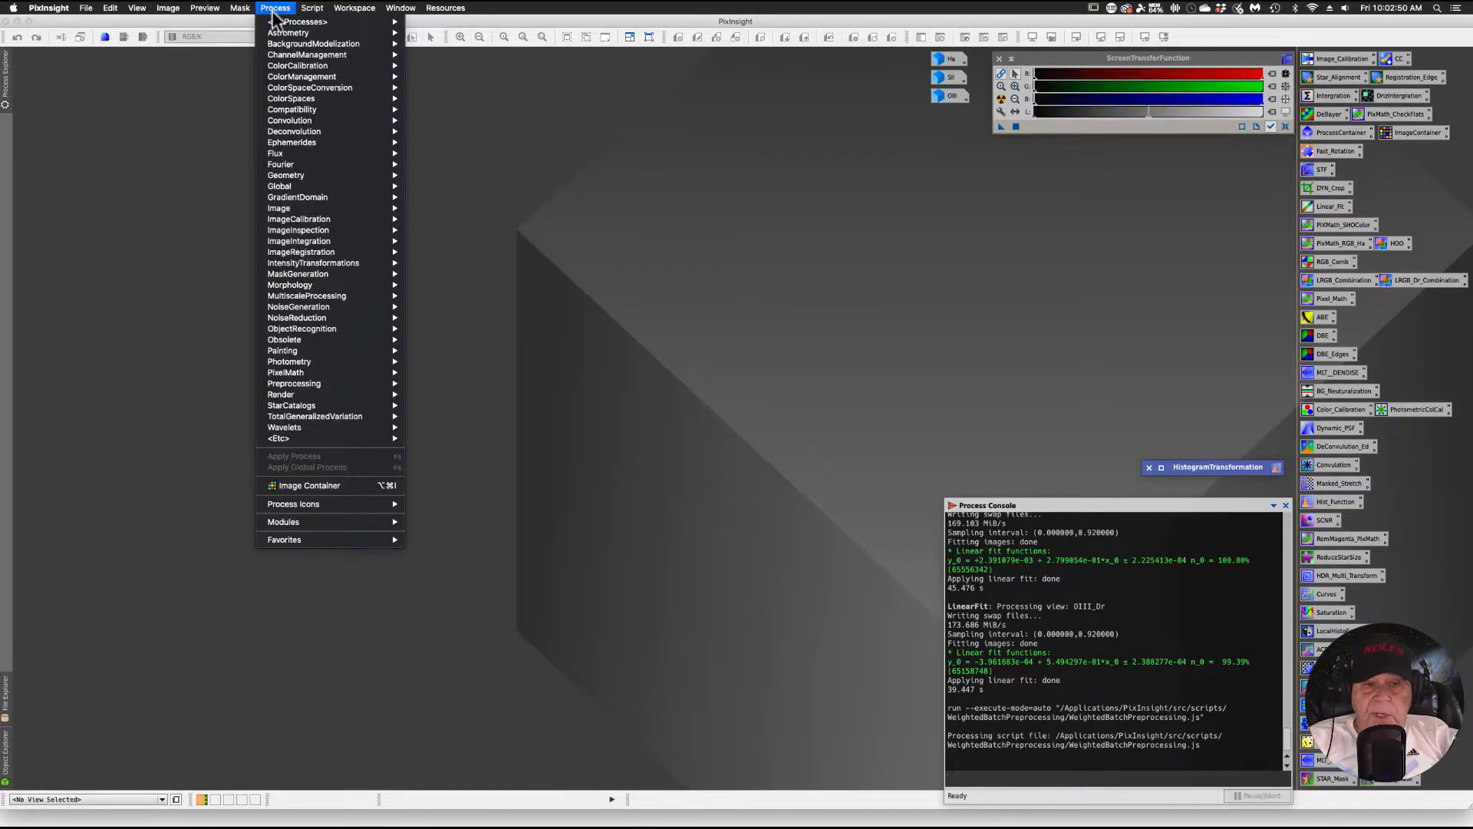
pyautogui.moveTo(302, 507)
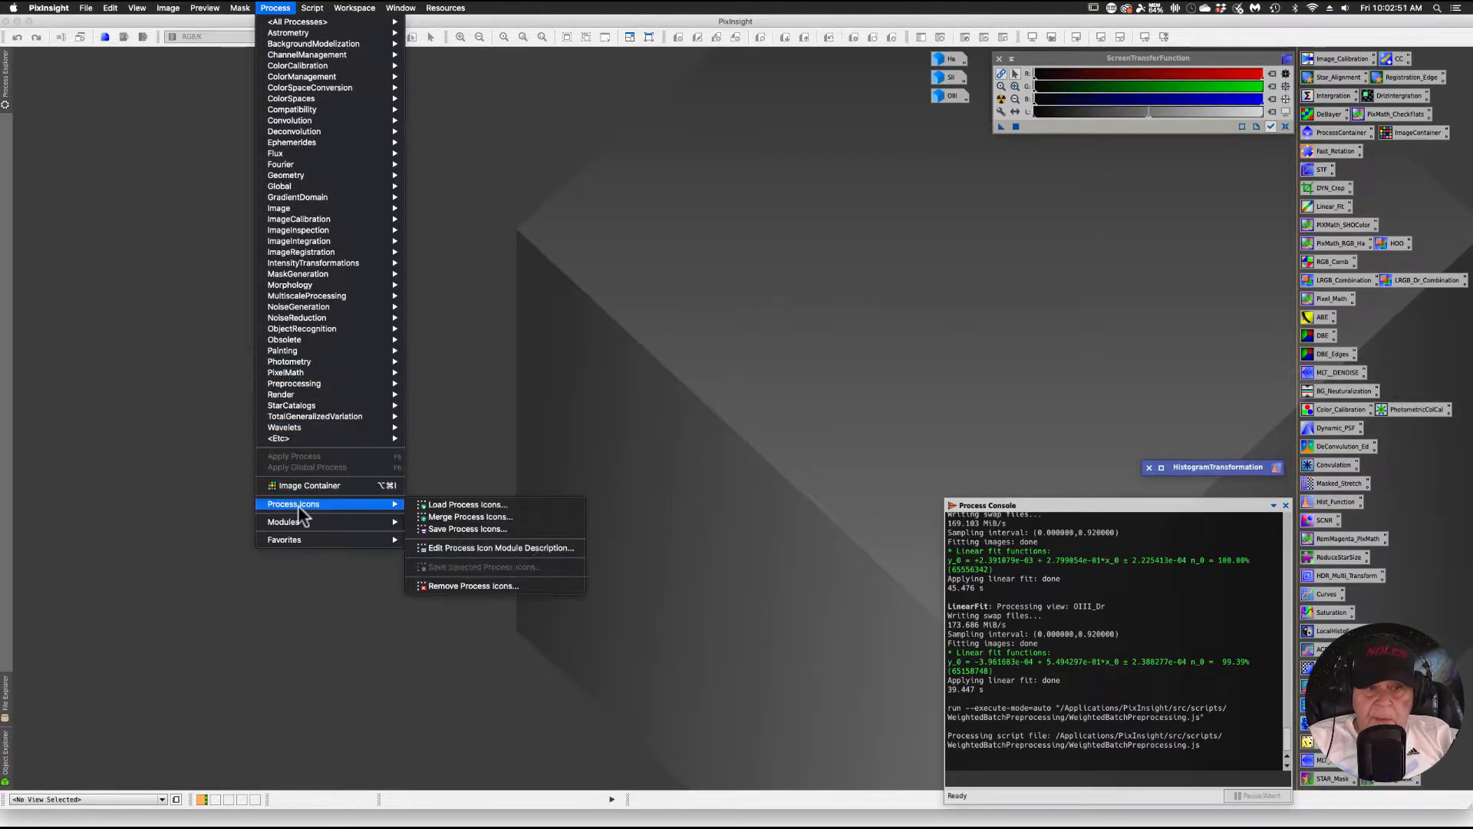
pyautogui.click(442, 531)
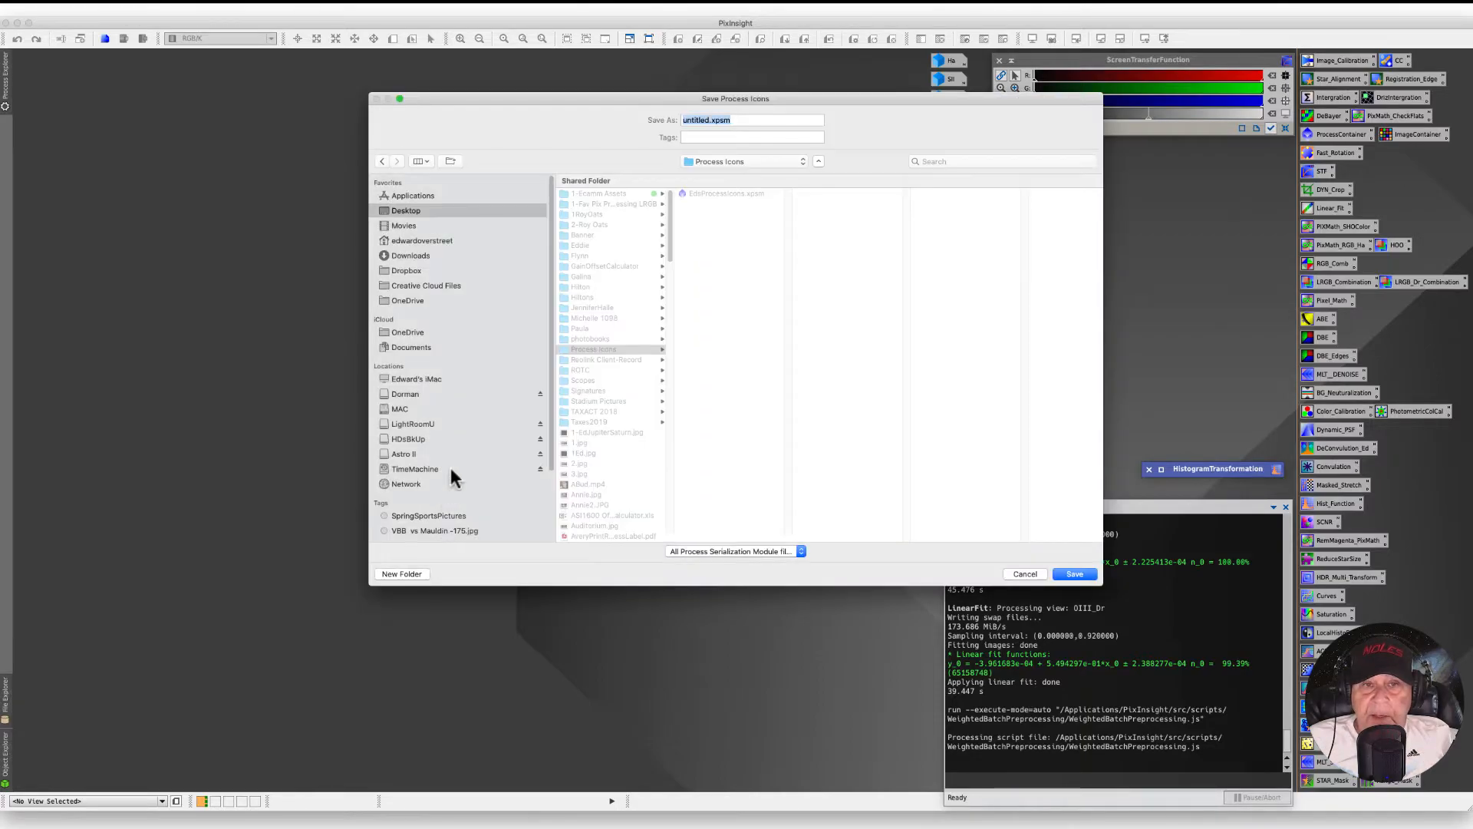
pyautogui.click(725, 193)
pyautogui.click(1073, 576)
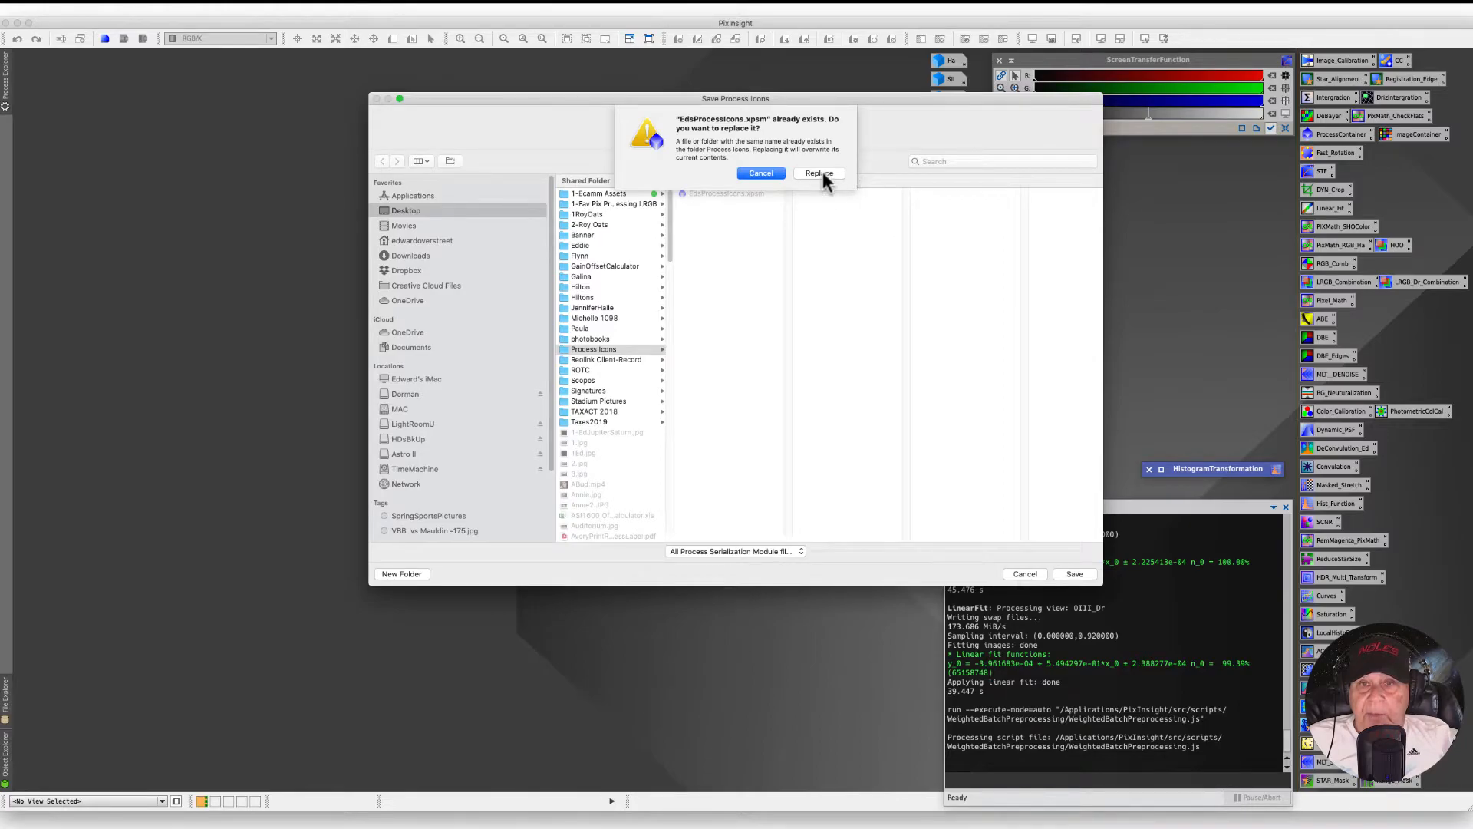
pyautogui.click(819, 174)
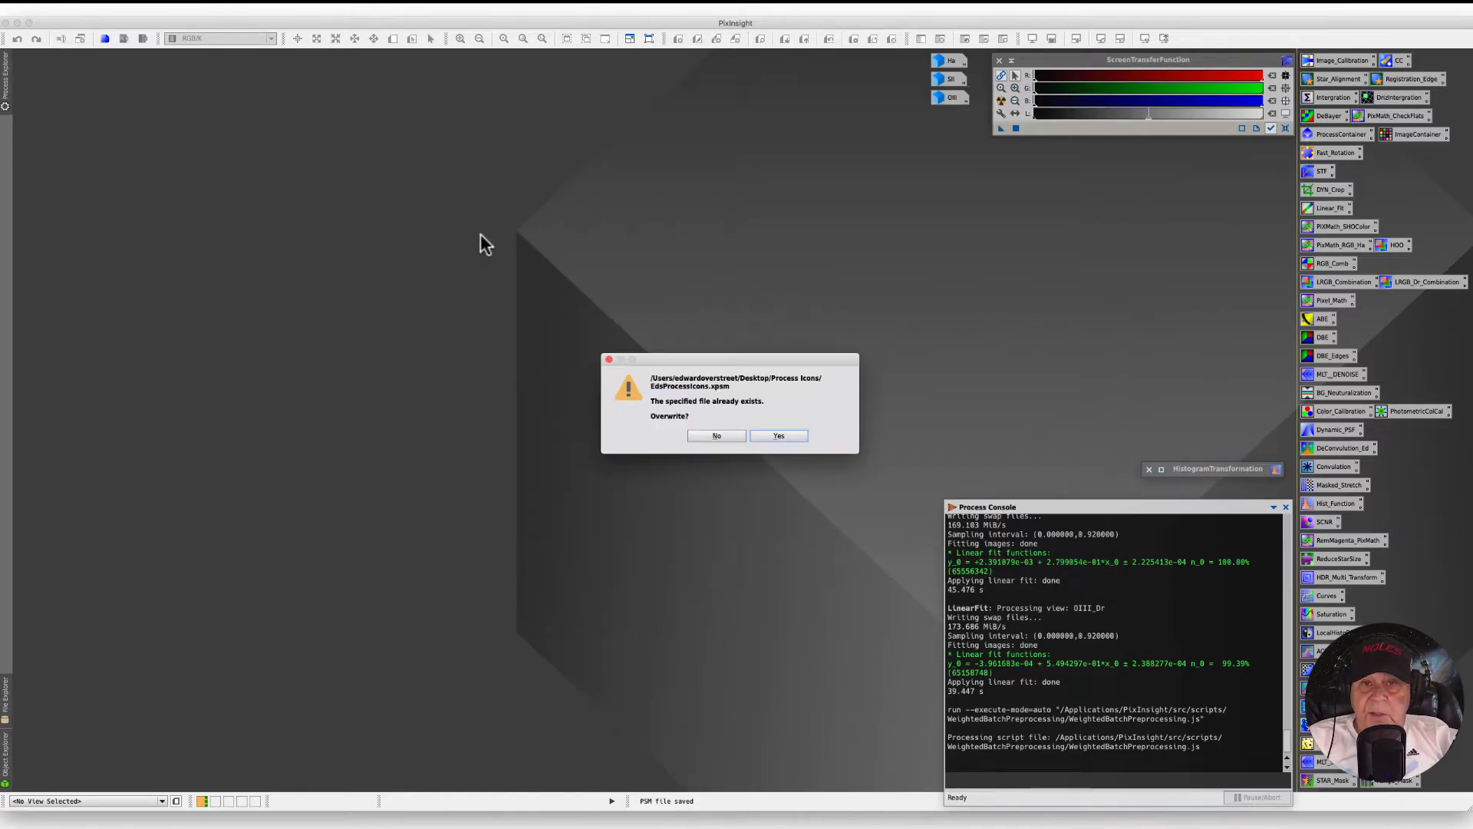
pyautogui.click(768, 429)
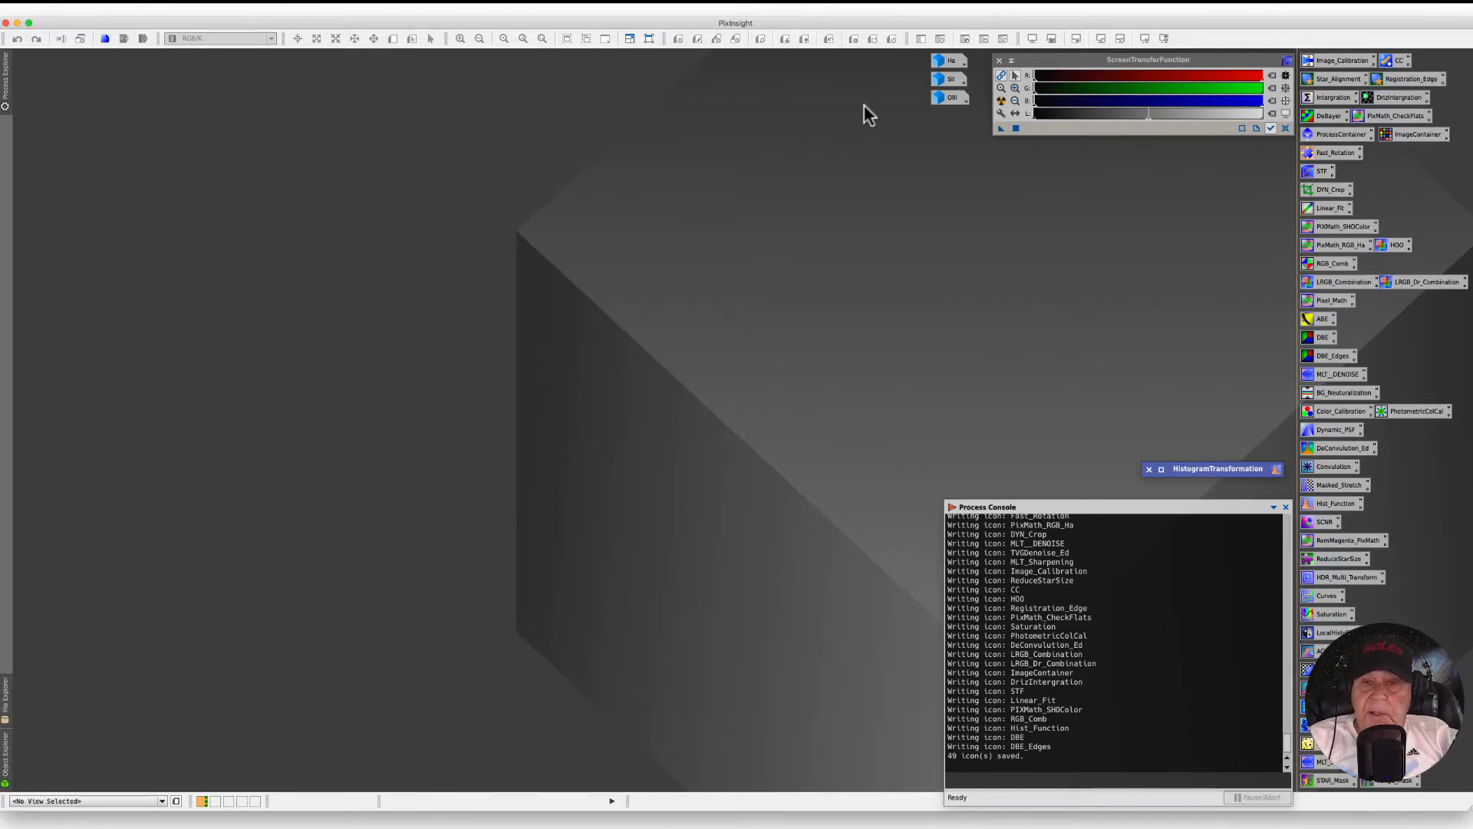
# Restore the minimized Ha, OIII and SII images, enlarging the OIII window to fit its whole frame
pyautogui.doubleClick(948, 60)
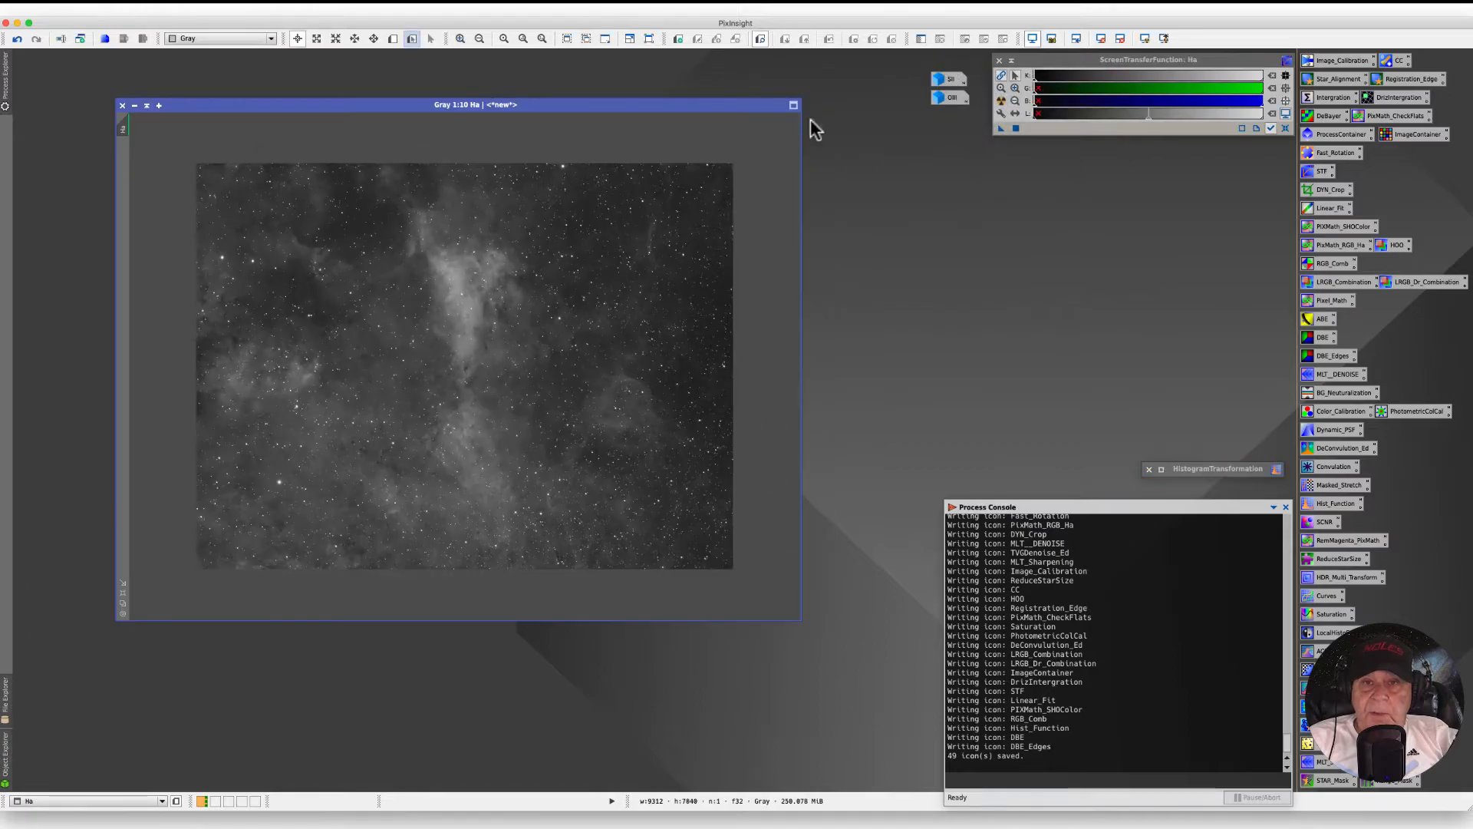
pyautogui.moveTo(595, 104); pyautogui.dragTo(602, 92)
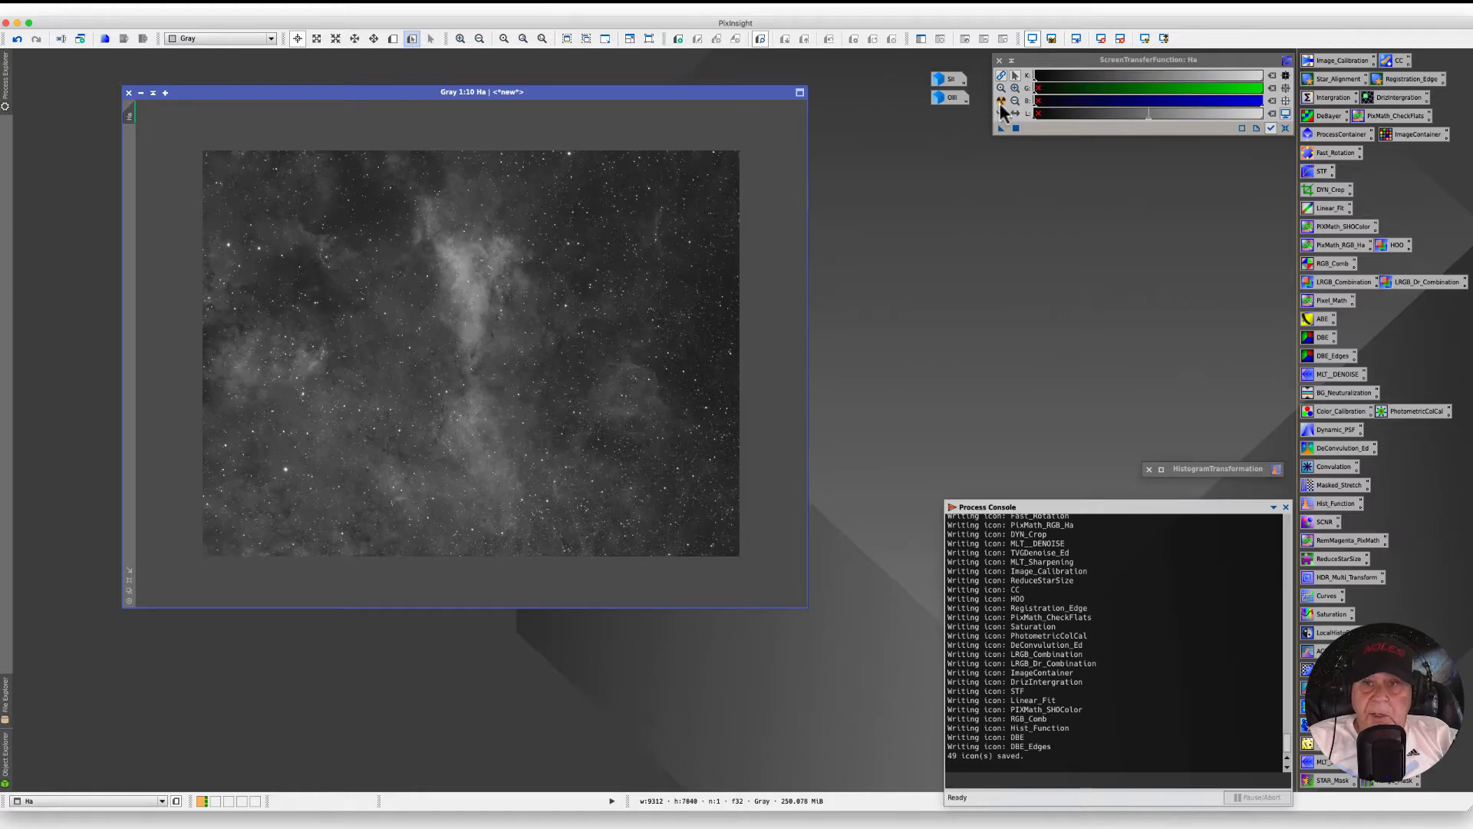
pyautogui.doubleClick(943, 105)
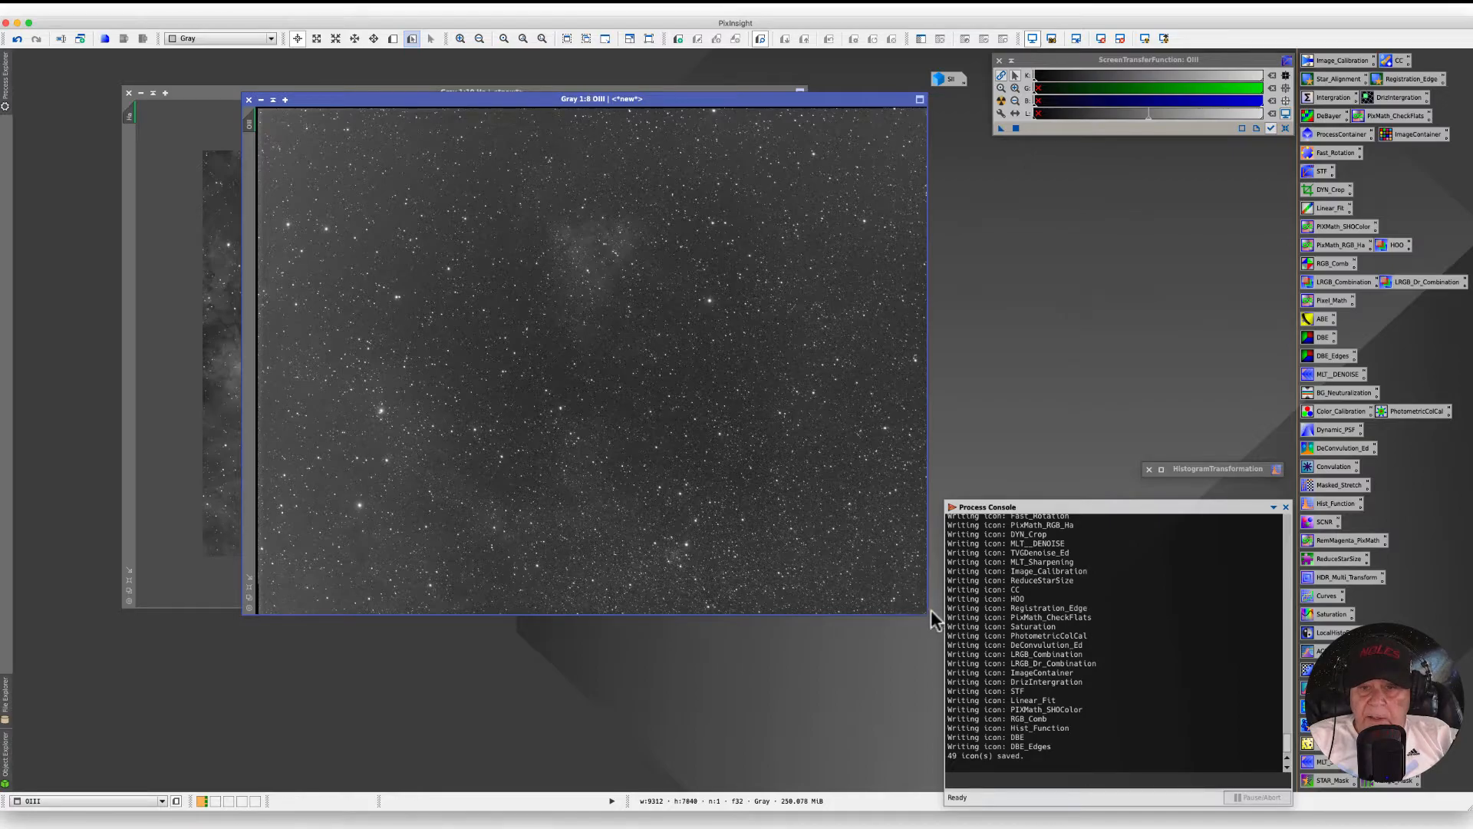
pyautogui.moveTo(925, 610); pyautogui.dragTo(984, 639)
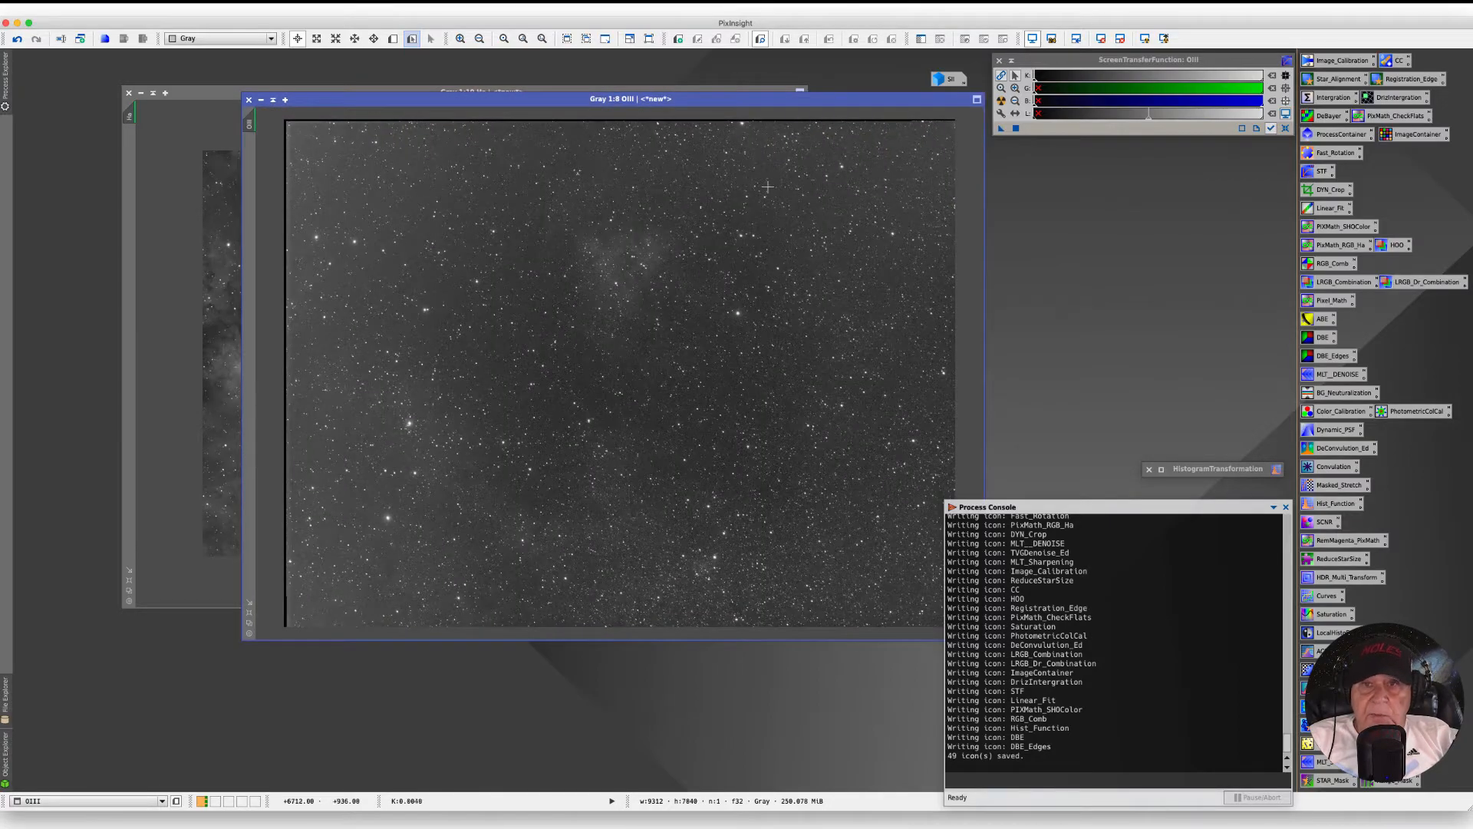
pyautogui.moveTo(850, 95); pyautogui.dragTo(785, 89)
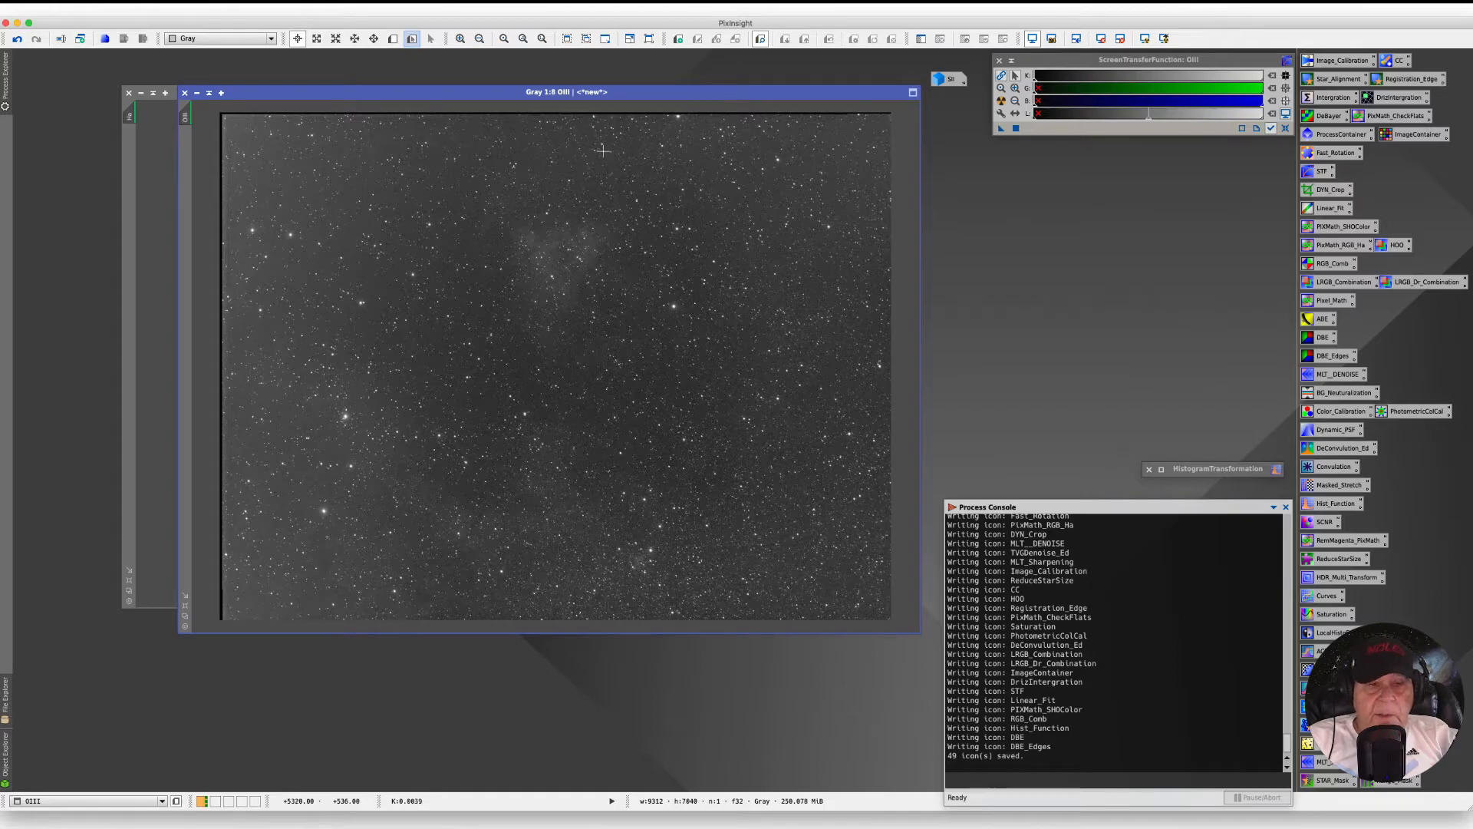
pyautogui.doubleClick(952, 79)
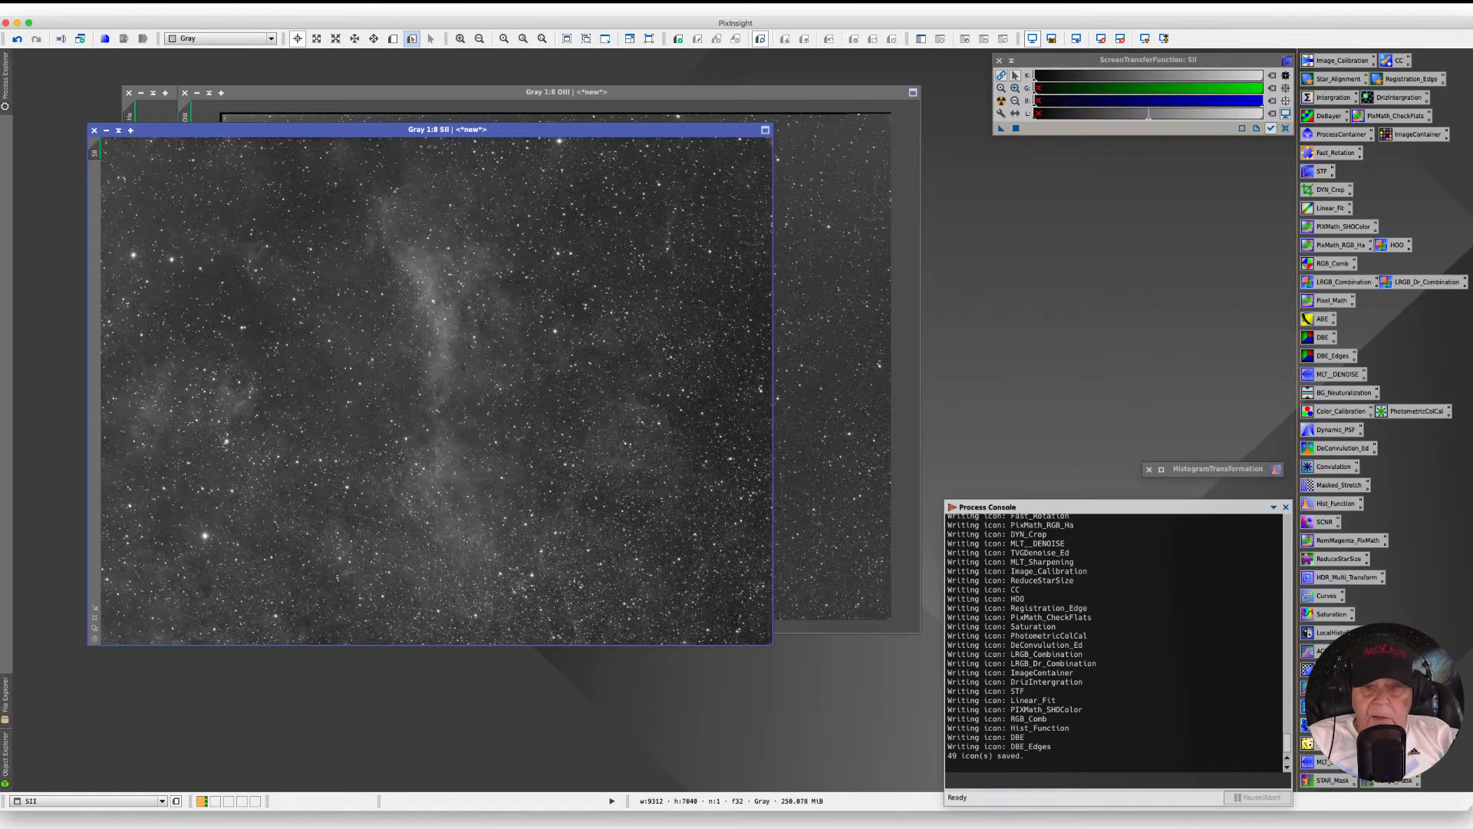
# Enlarge the SII window around its whole frame and start a DynamicCrop session on the OIII image
pyautogui.moveTo(769, 643); pyautogui.dragTo(885, 727)
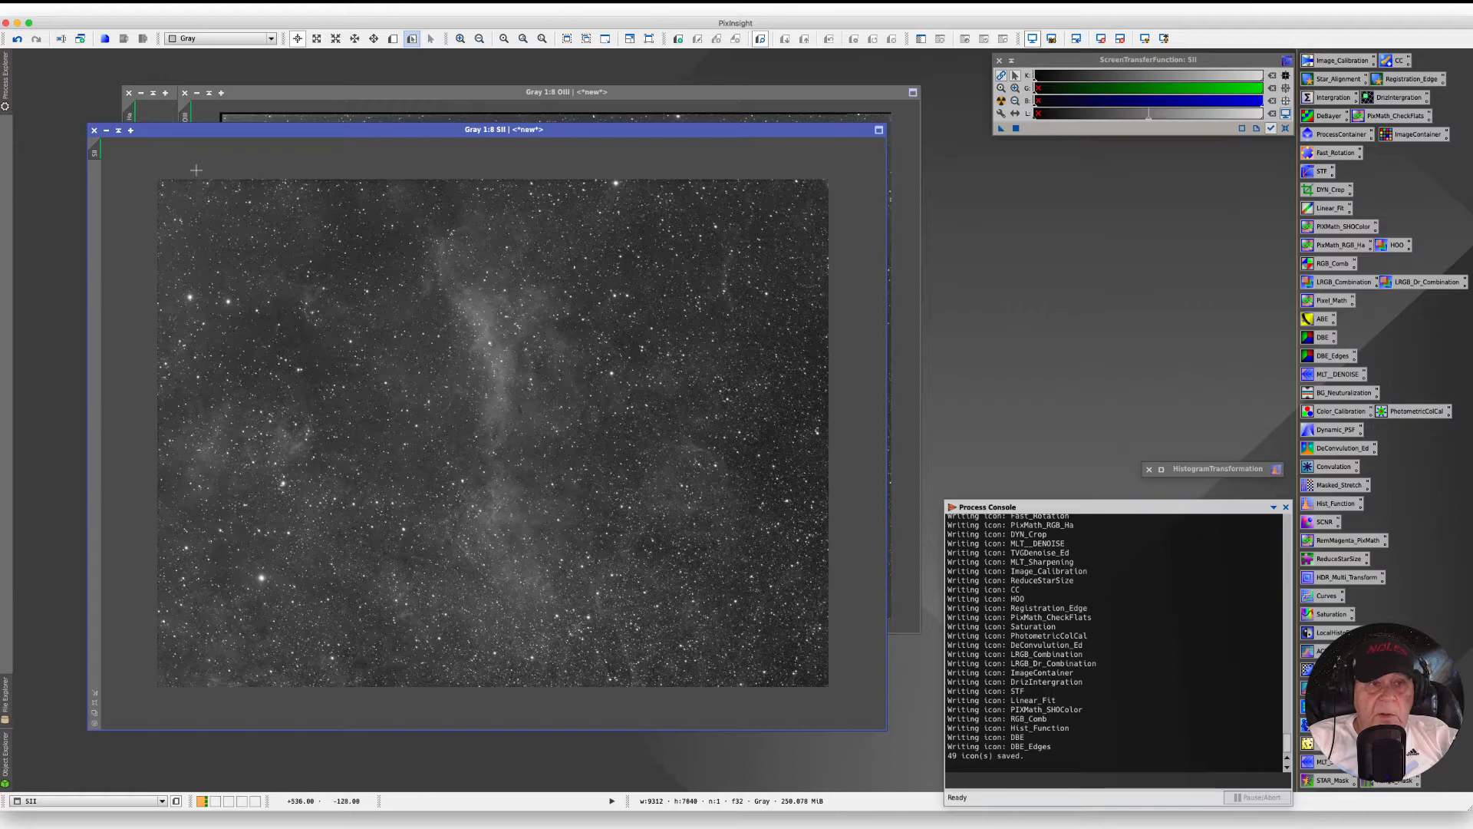
pyautogui.click(265, 116)
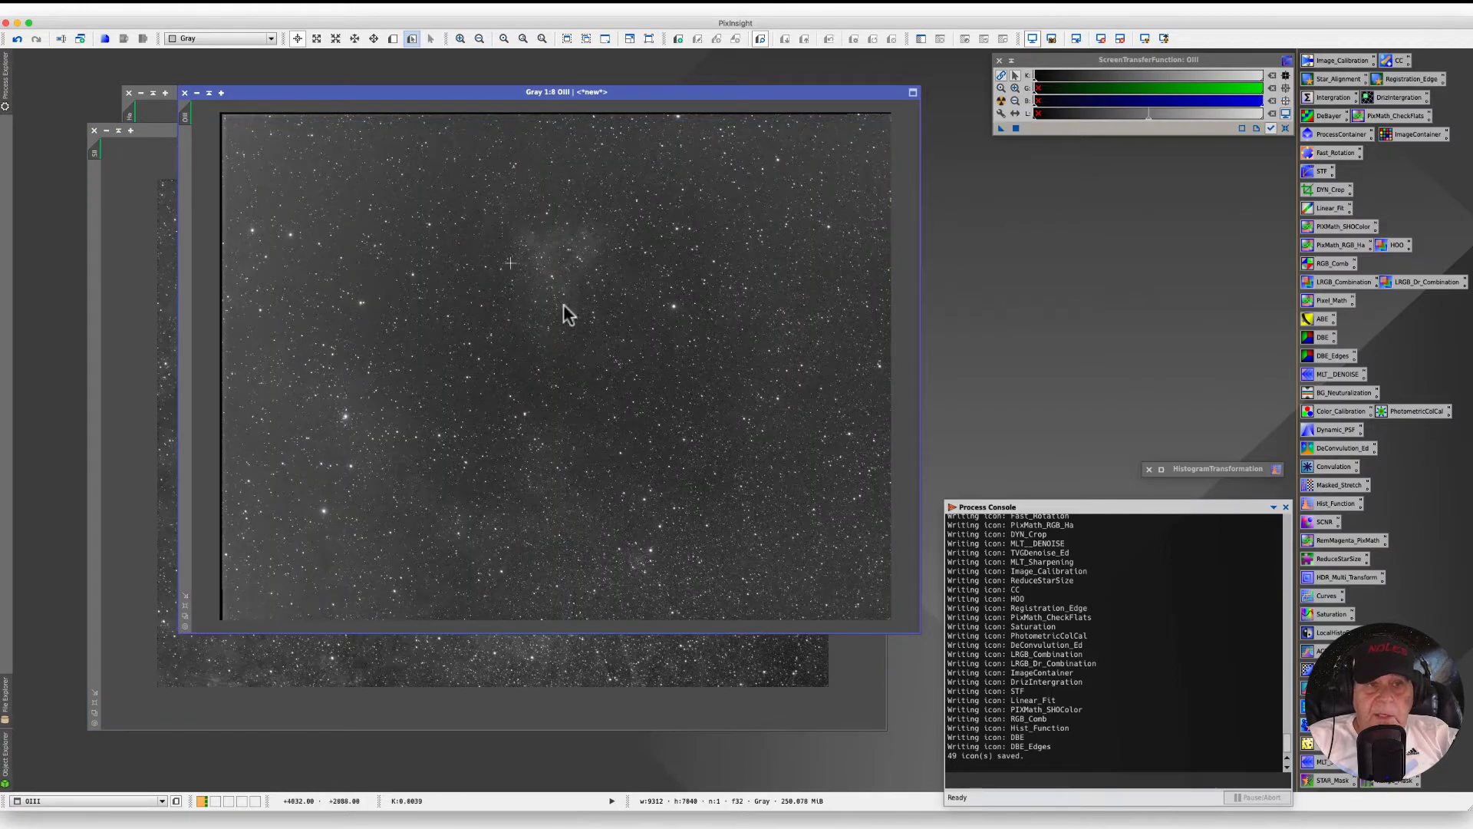
pyautogui.doubleClick(1326, 190)
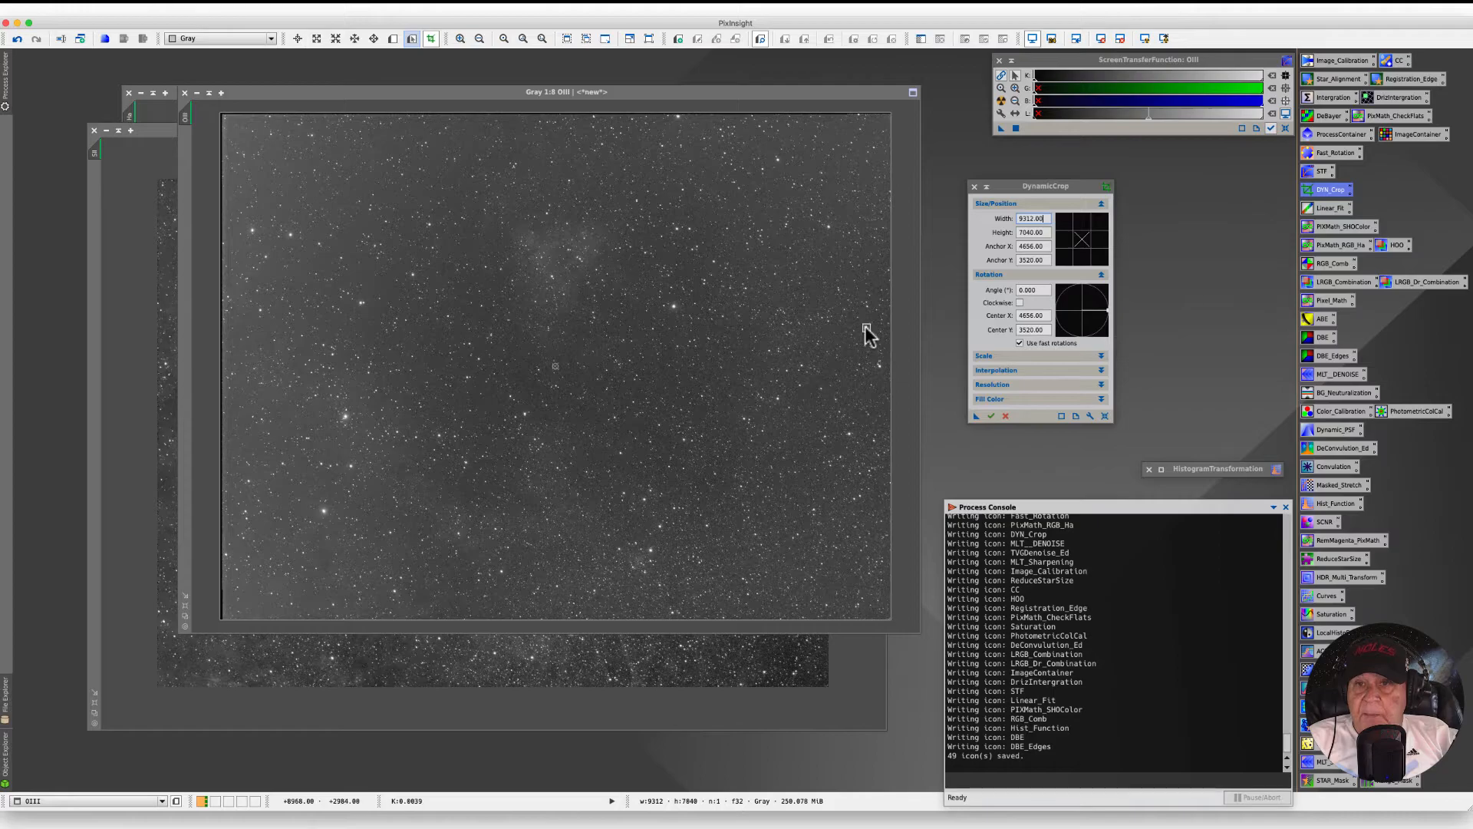
pyautogui.click(275, 8)
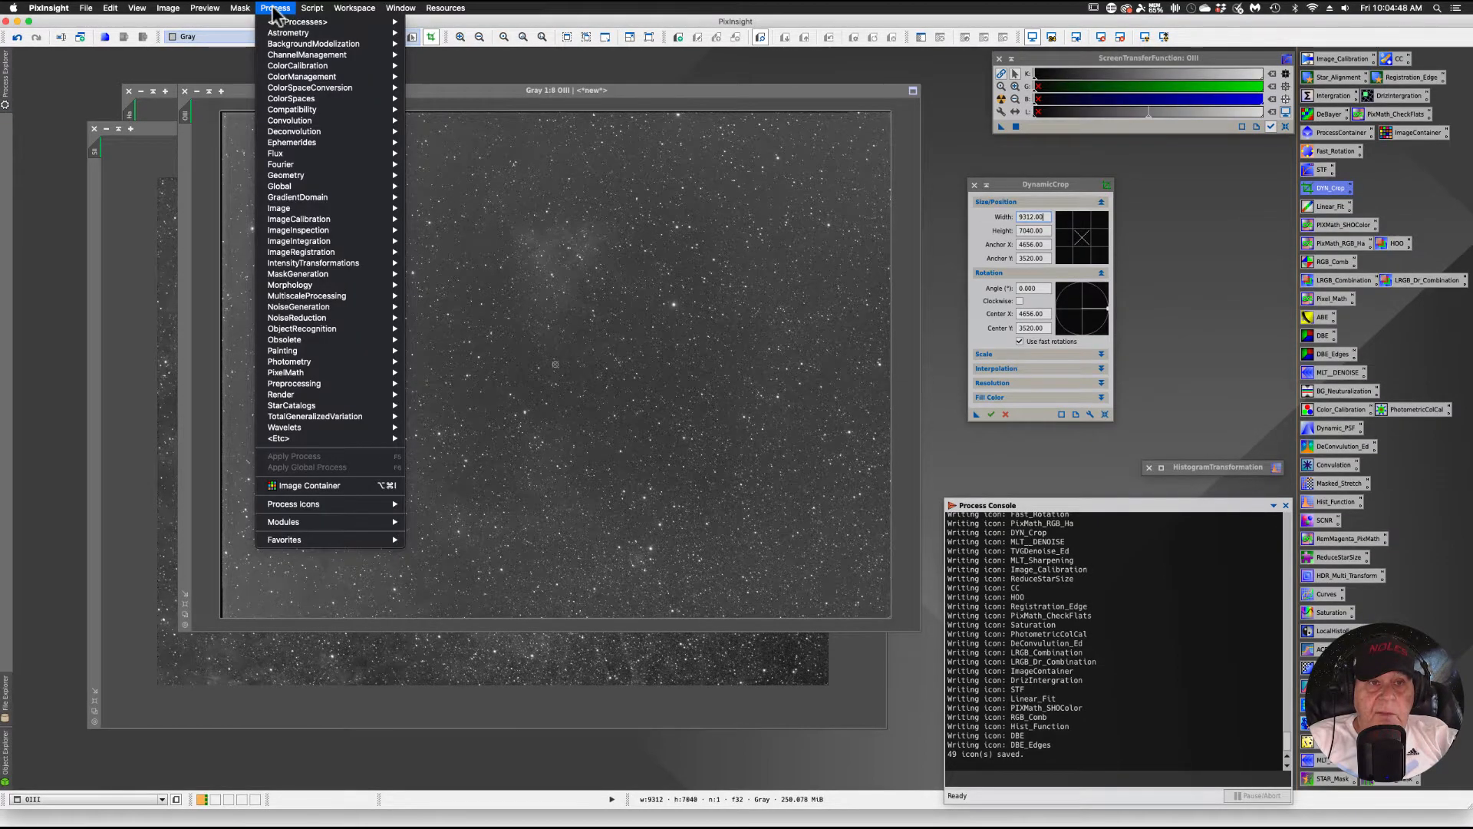
pyautogui.moveTo(283, 23)
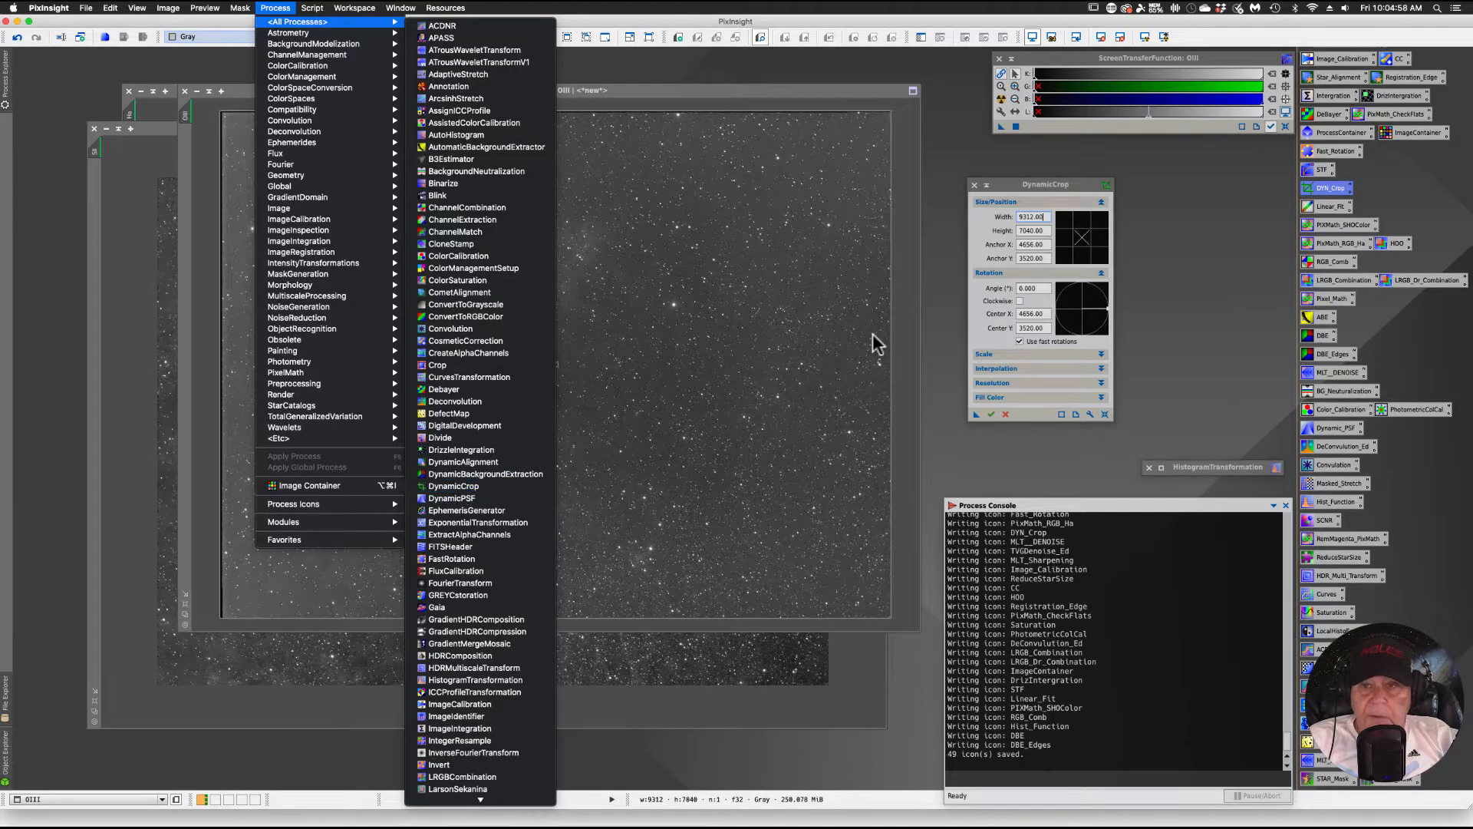
pyautogui.click(1070, 187)
pyautogui.moveTo(1005, 186); pyautogui.dragTo(936, 146)
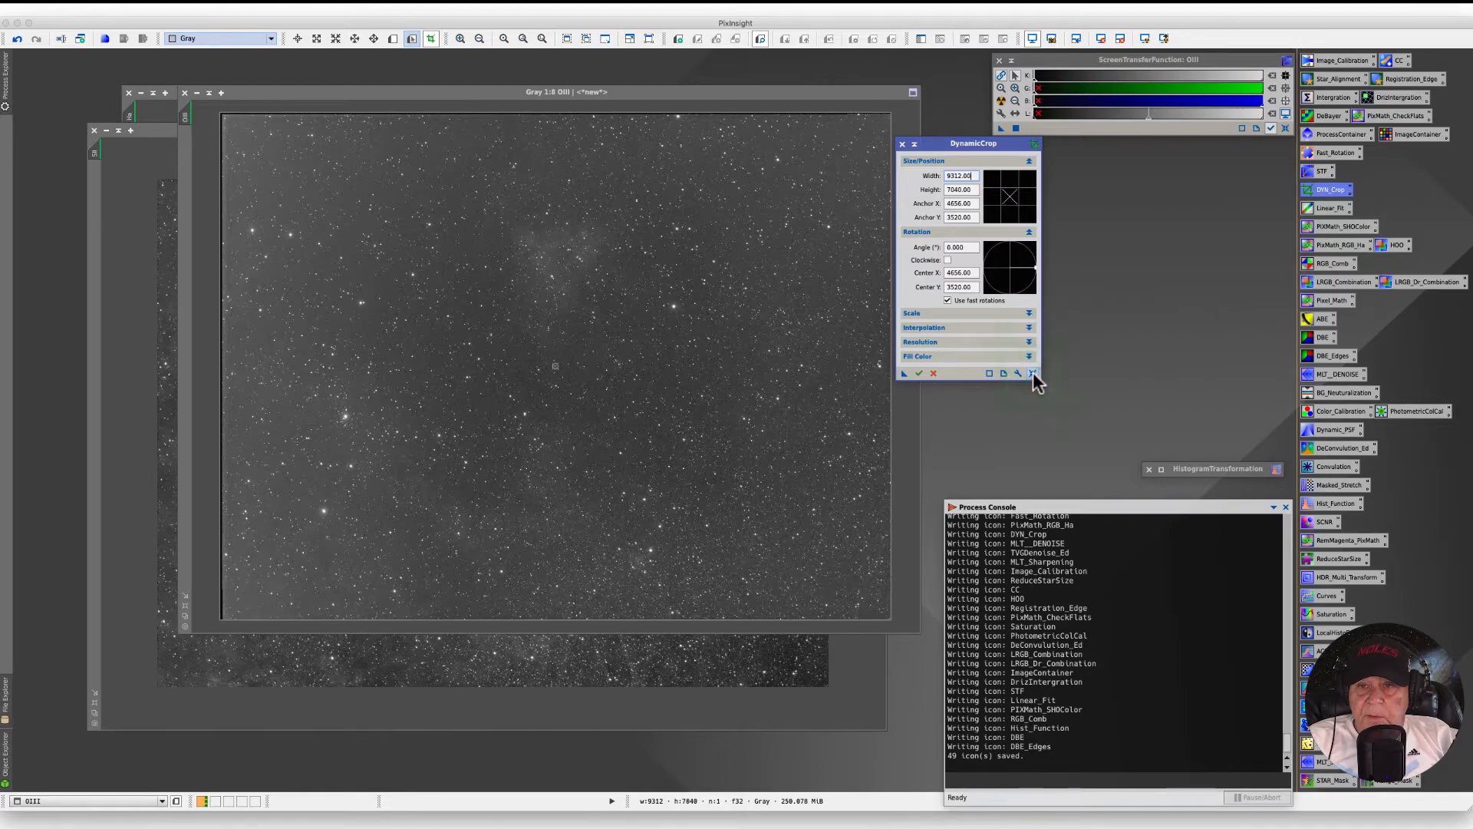
pyautogui.moveTo(928, 142); pyautogui.dragTo(967, 134)
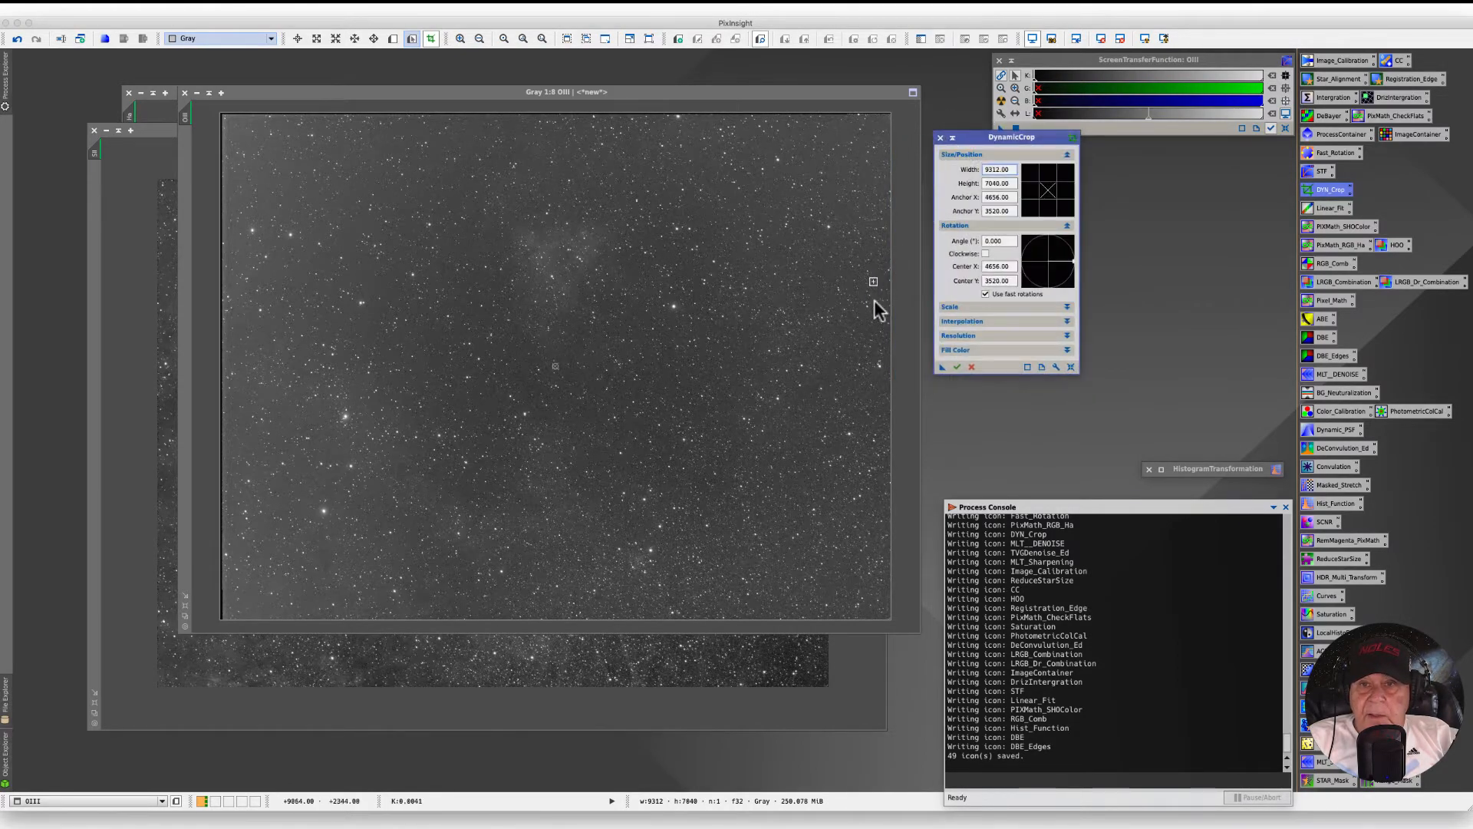
# Pull in all four edges of the OIII crop frame to exclude the dark borders, leaving about 9056 × 6824 pixels
pyautogui.click(888, 395)
pyautogui.moveTo(889, 395); pyautogui.dragTo(883, 393)
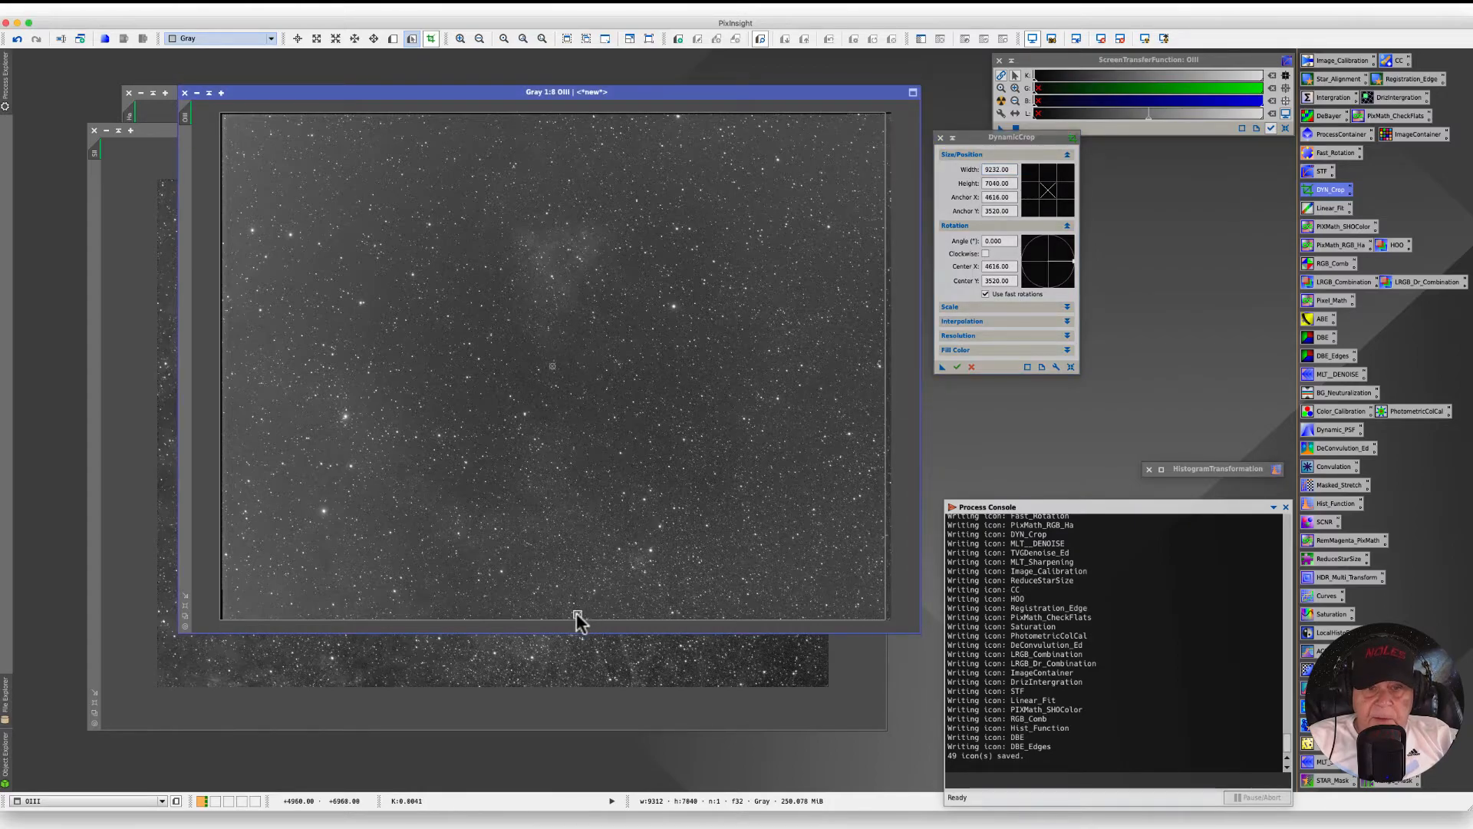
pyautogui.moveTo(574, 619); pyautogui.dragTo(576, 613)
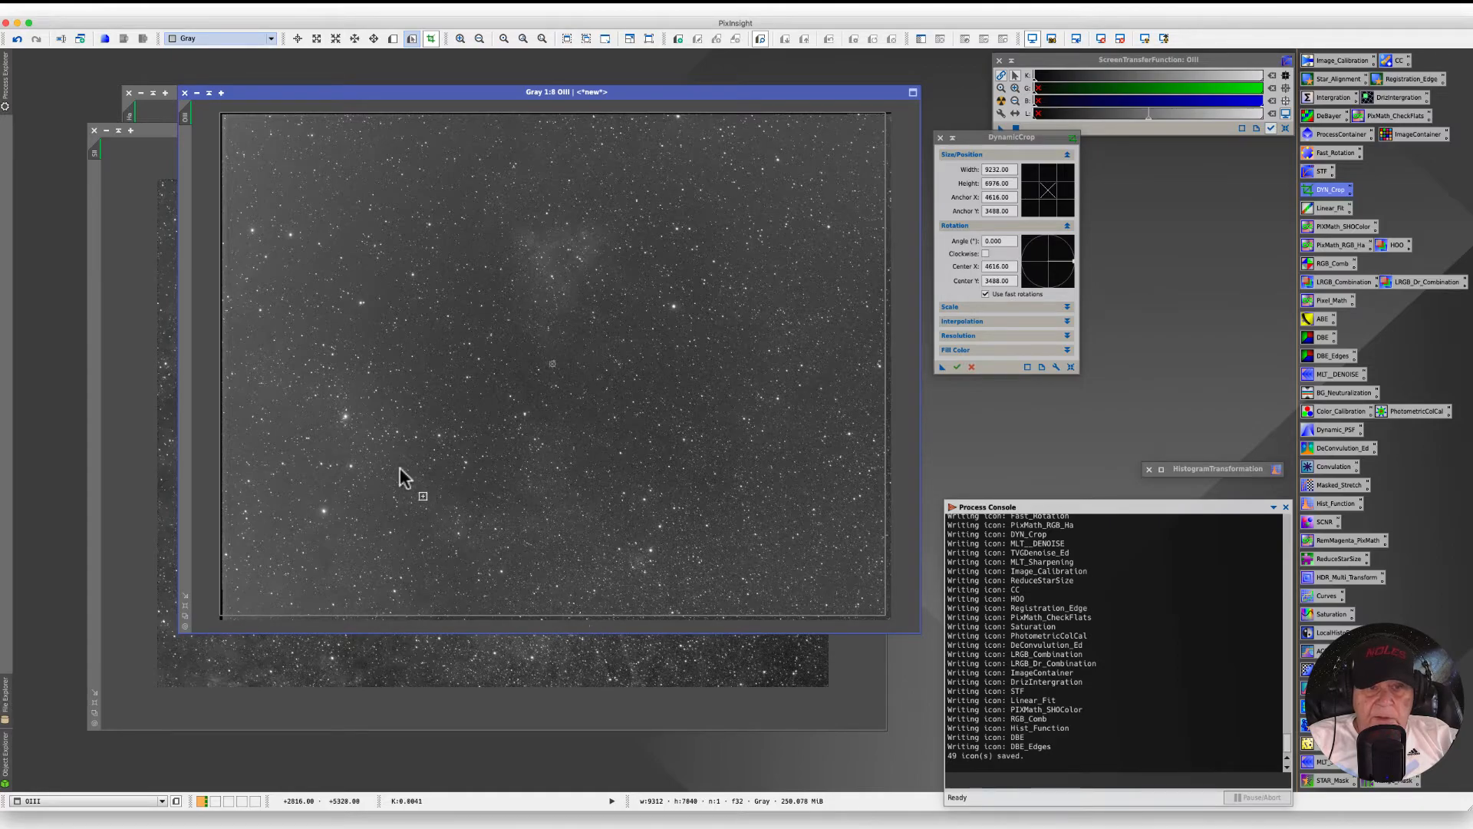
pyautogui.moveTo(218, 362); pyautogui.dragTo(233, 364)
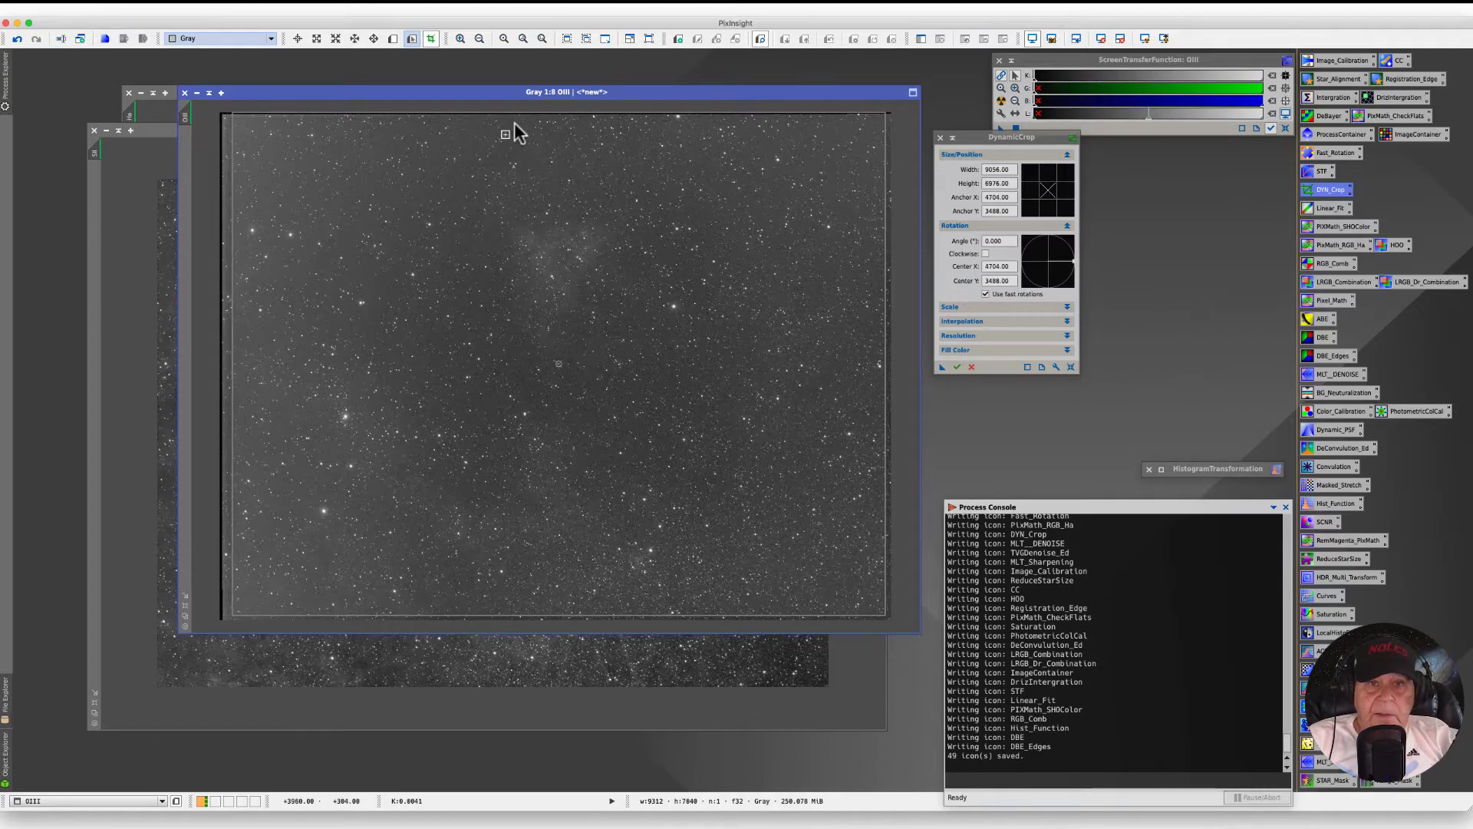
pyautogui.moveTo(518, 114); pyautogui.dragTo(518, 121)
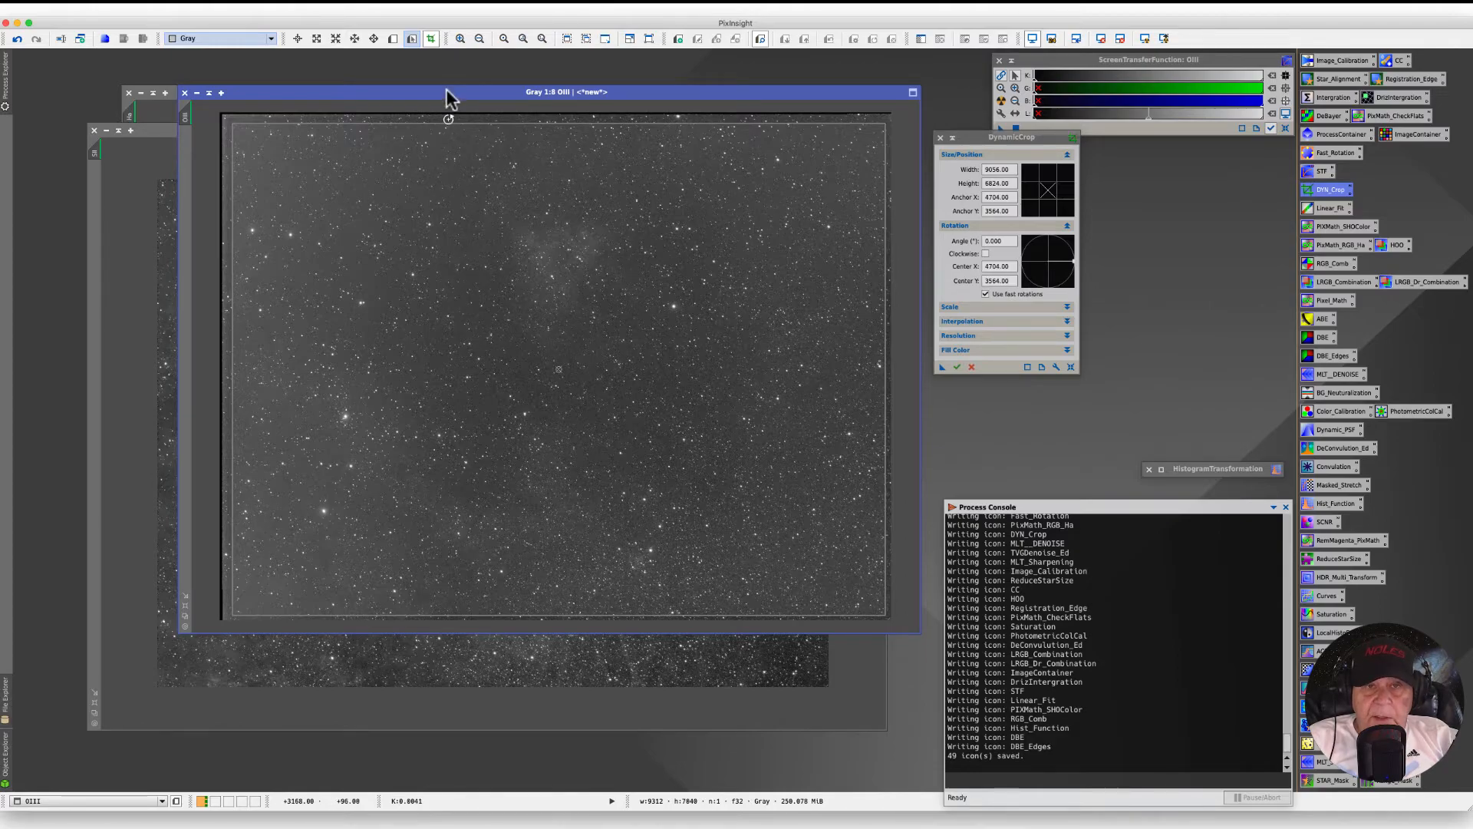
# Move the OIII image aside and apply its DynamicCrop instance to the SII and Ha images
pyautogui.moveTo(451, 91); pyautogui.dragTo(1197, 236)
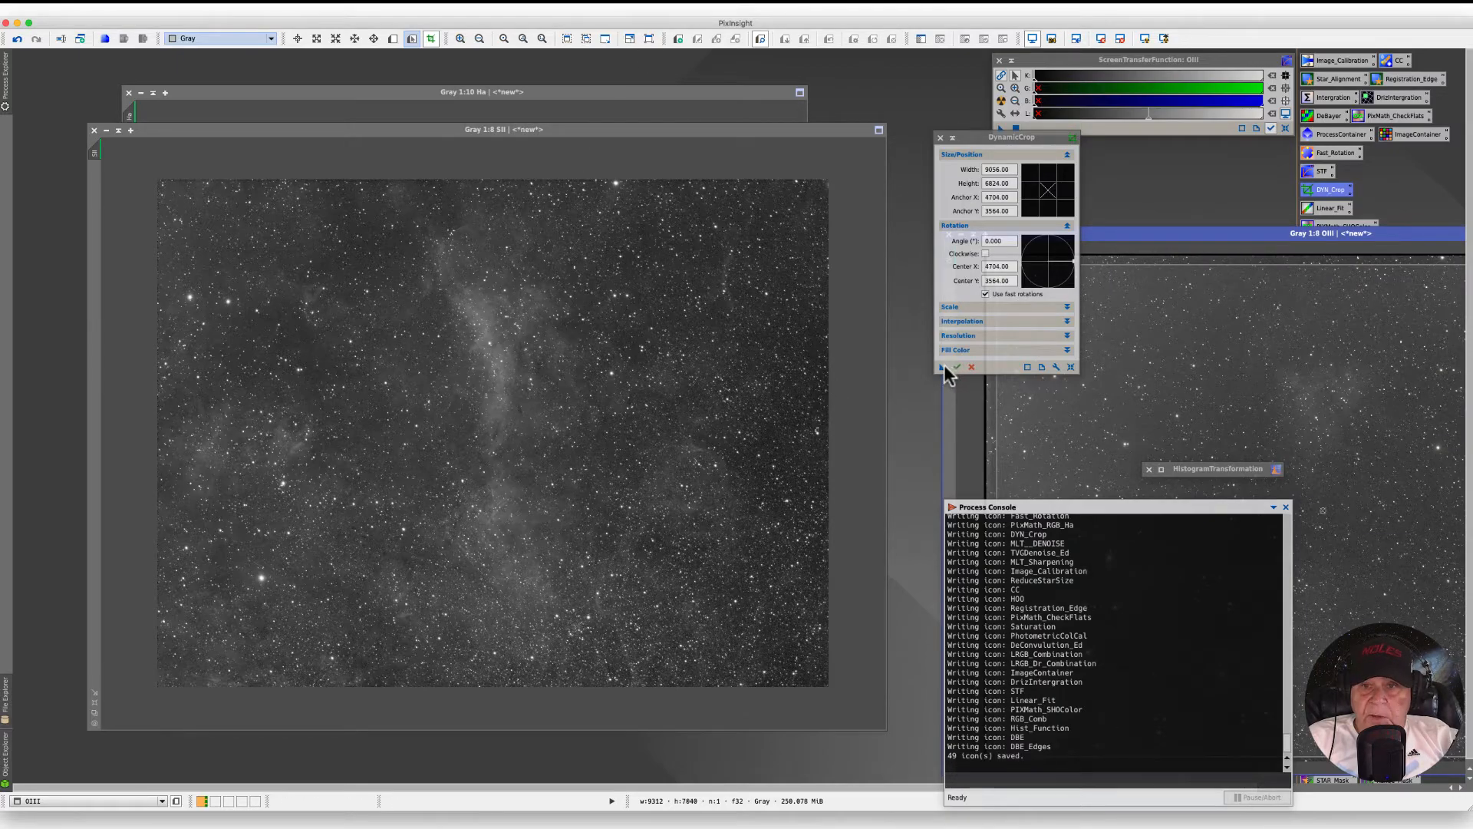
pyautogui.moveTo(943, 366); pyautogui.dragTo(469, 422)
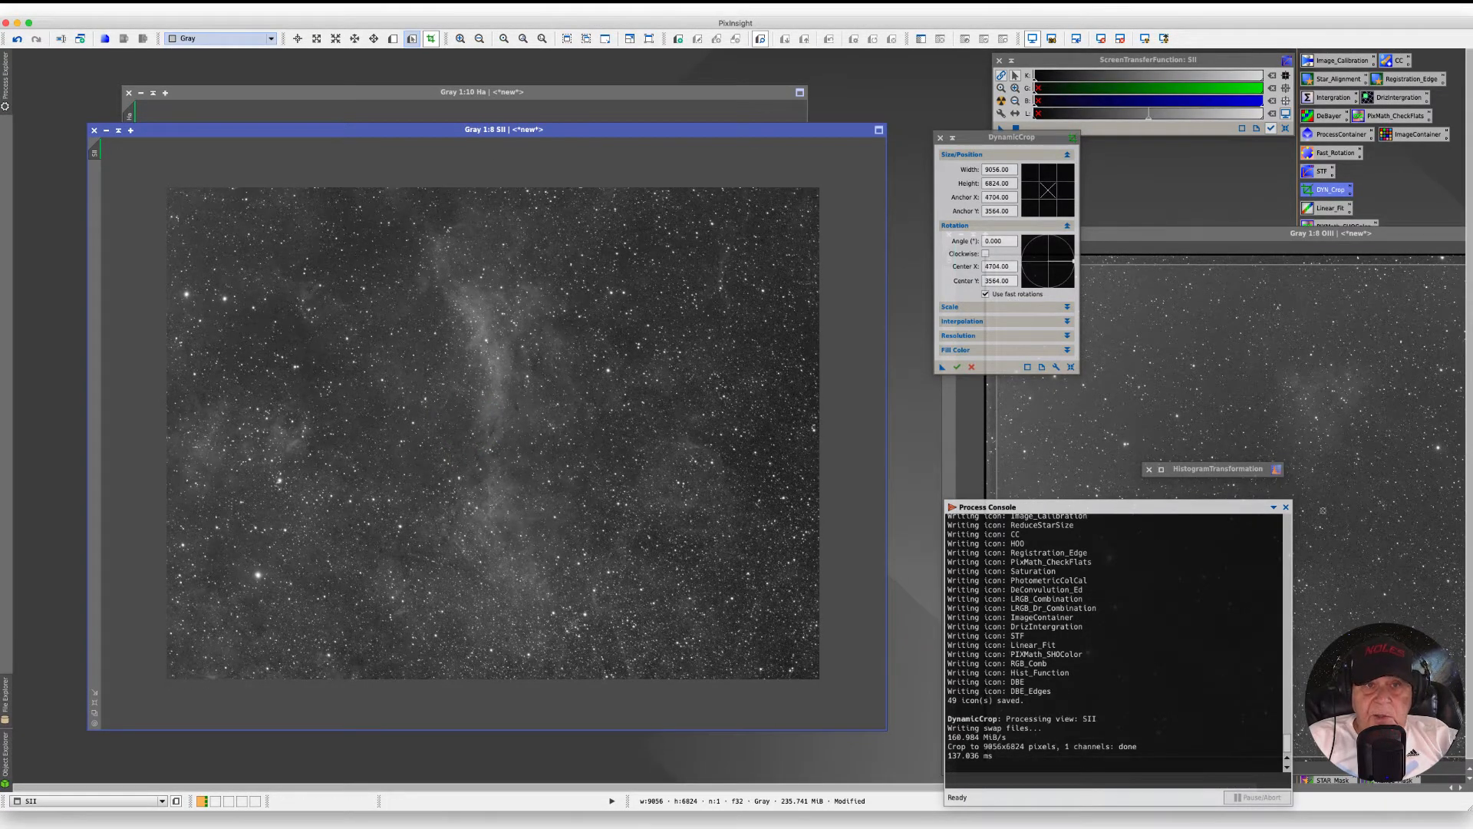
pyautogui.click(581, 109)
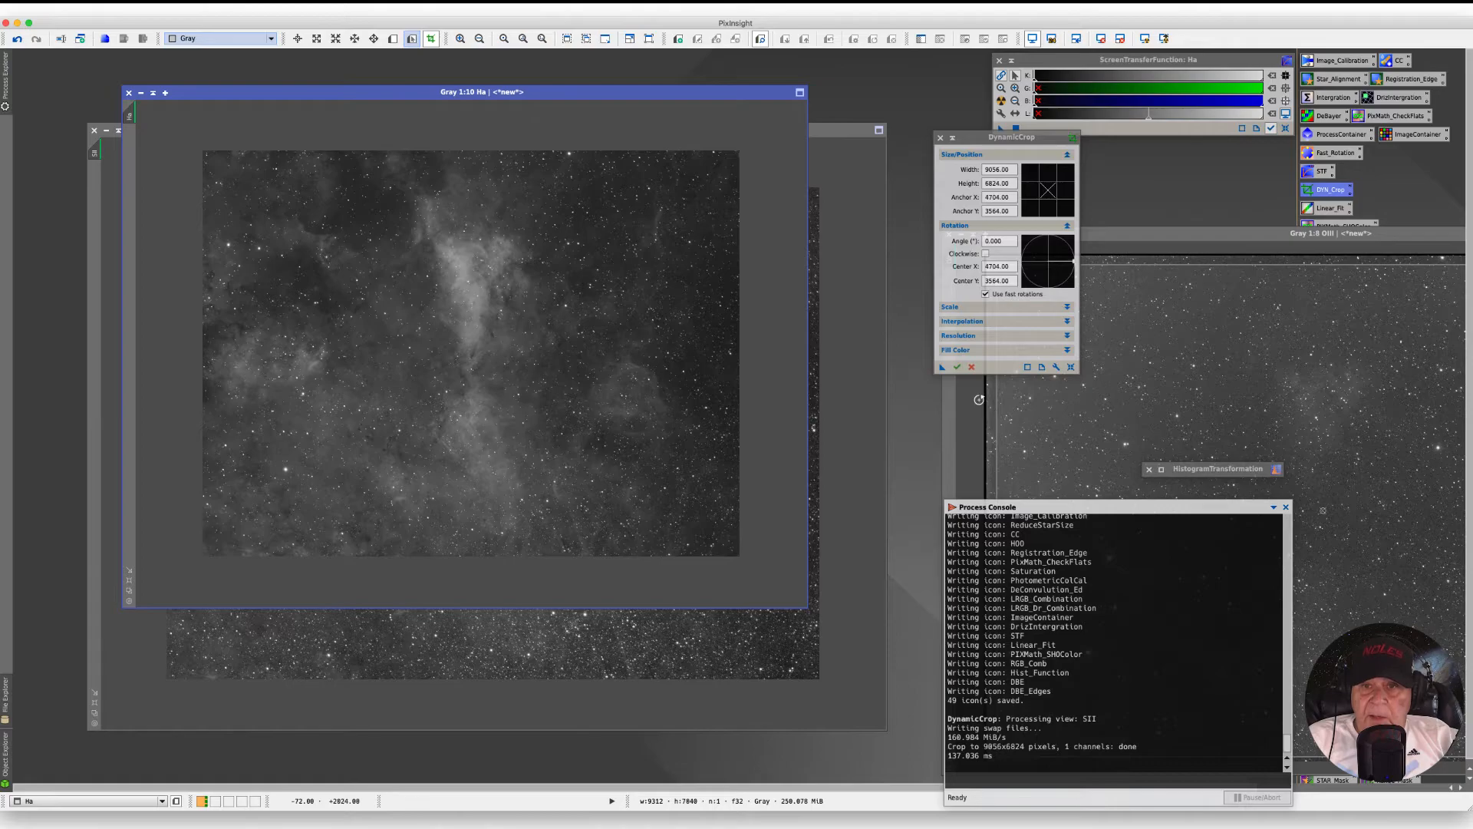
pyautogui.moveTo(943, 367); pyautogui.dragTo(427, 338)
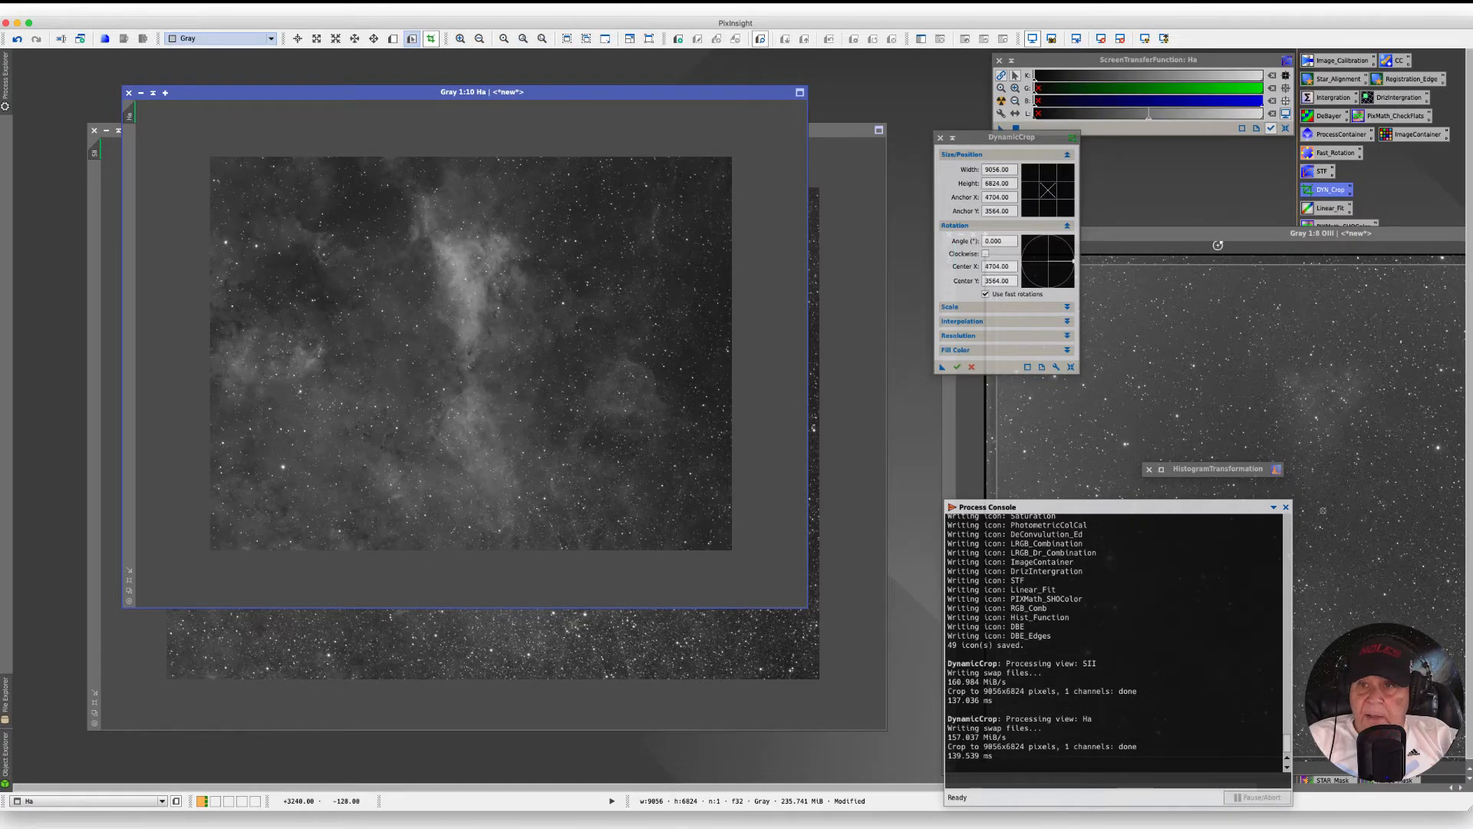
# Bring the OIII image back, execute its crop and close DynamicCrop
pyautogui.moveTo(1222, 232); pyautogui.dragTo(426, 109)
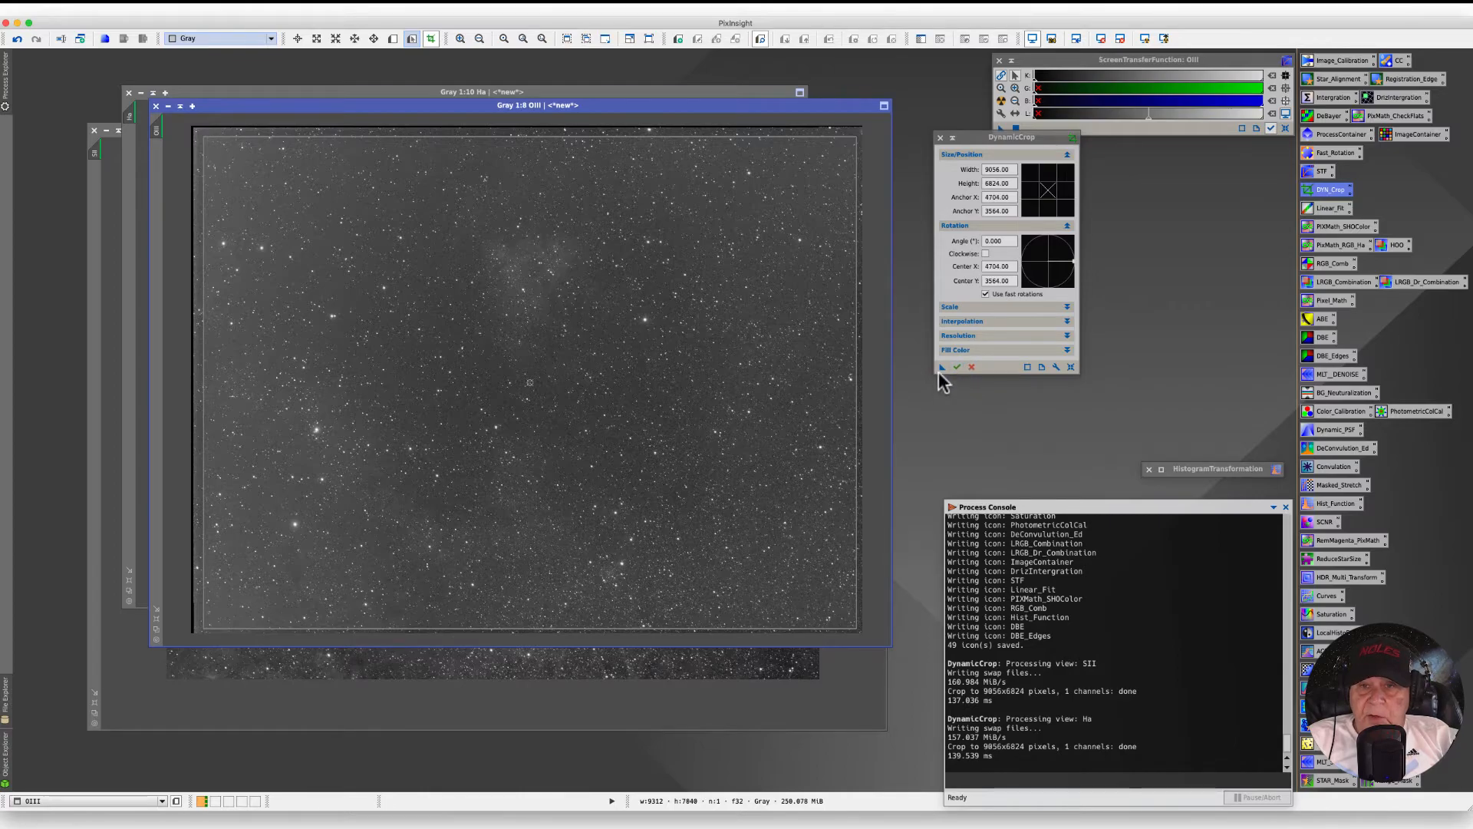
pyautogui.moveTo(942, 368); pyautogui.dragTo(568, 382)
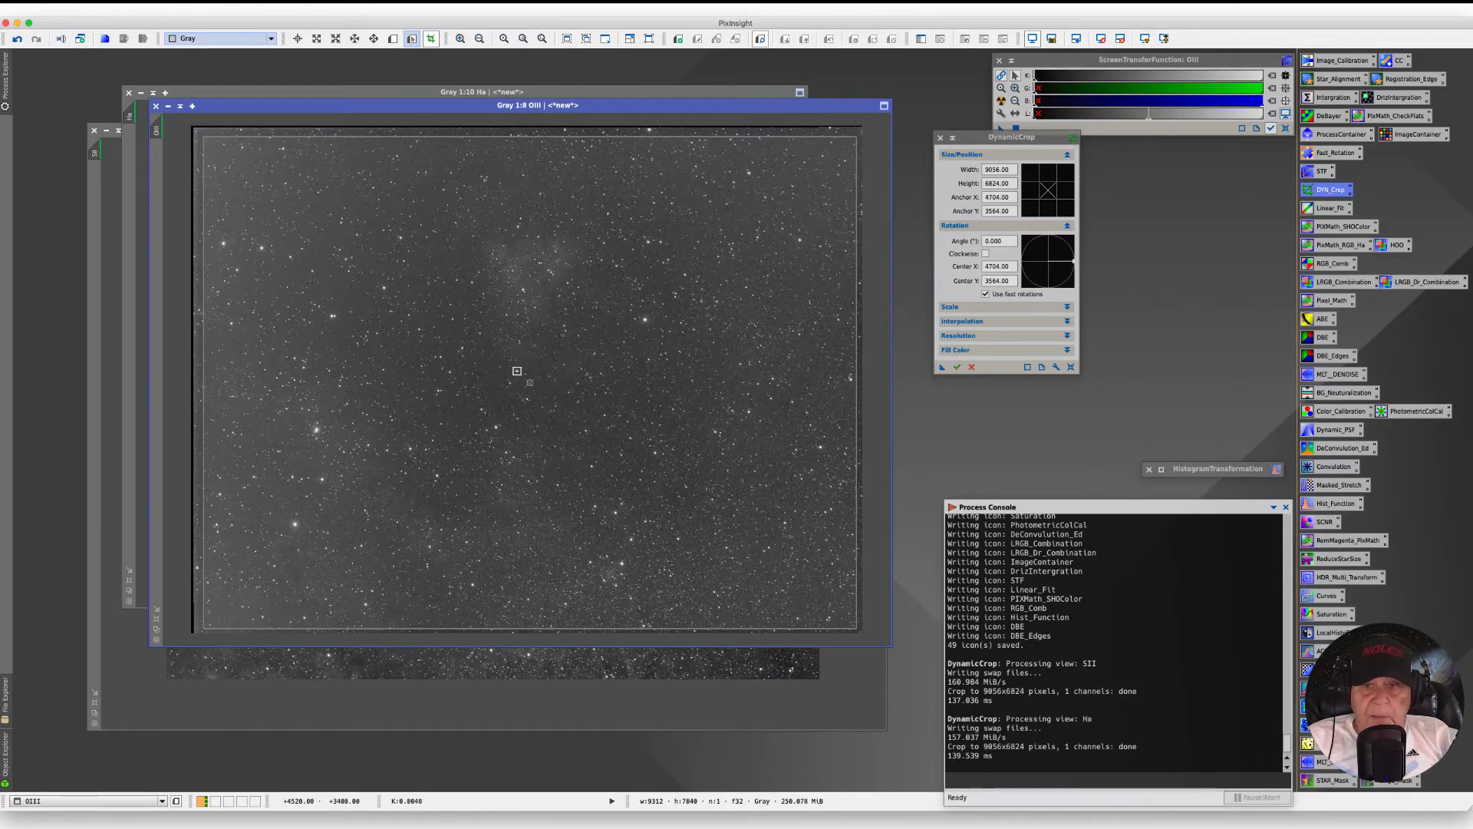
pyautogui.click(957, 366)
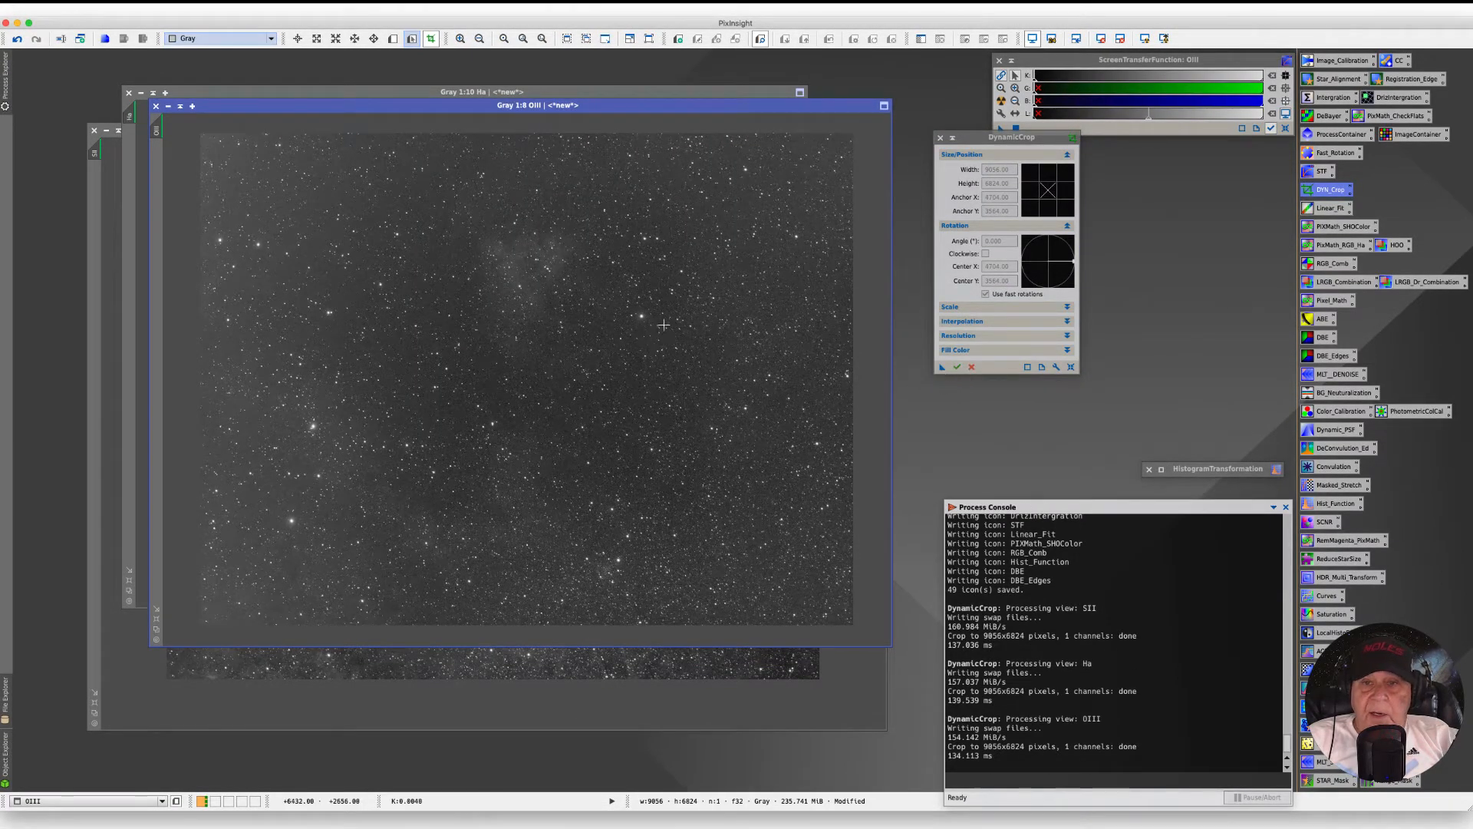
pyautogui.moveTo(460, 105); pyautogui.dragTo(509, 156)
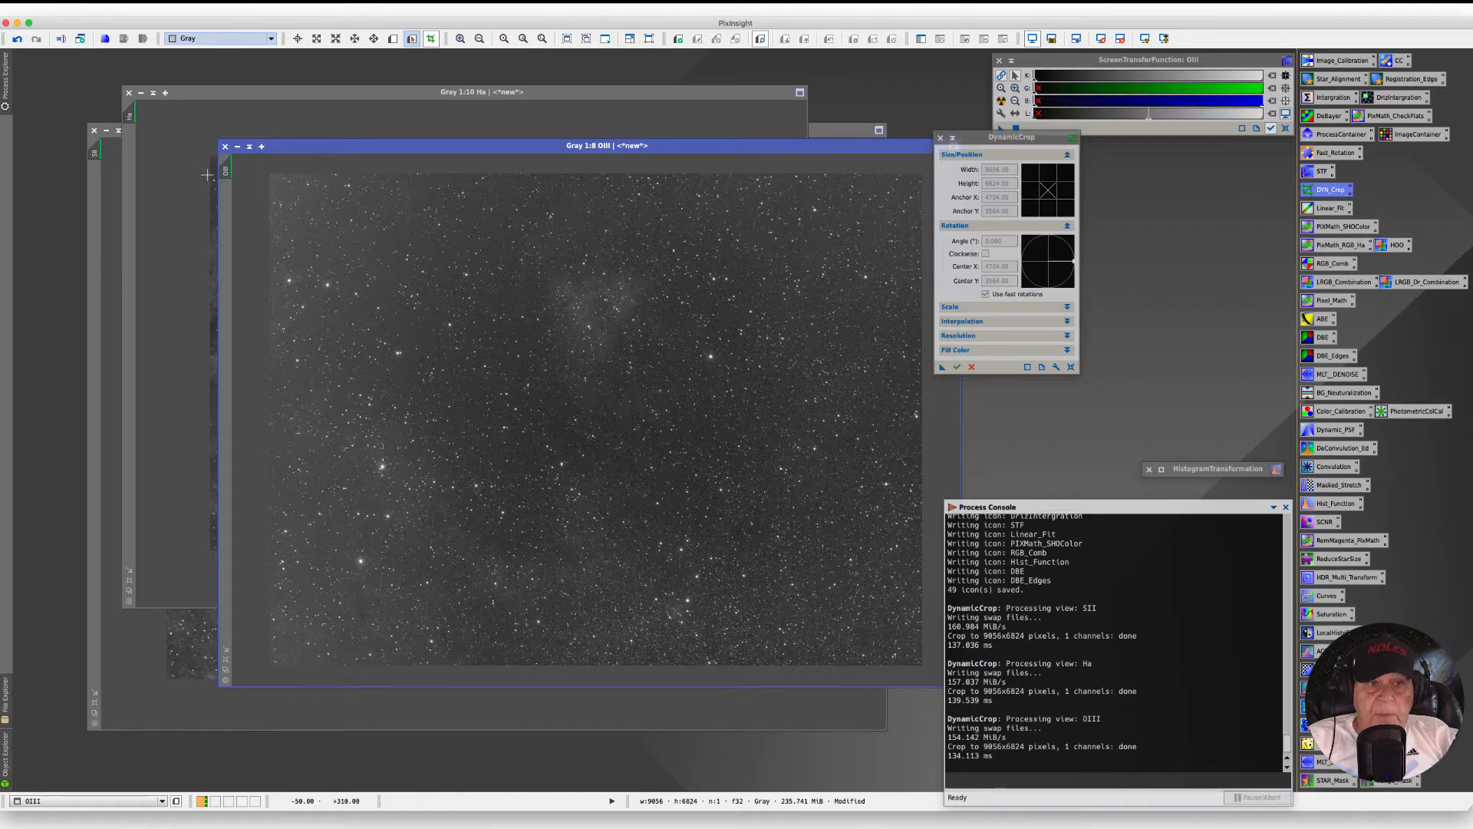
pyautogui.moveTo(332, 149); pyautogui.dragTo(261, 118)
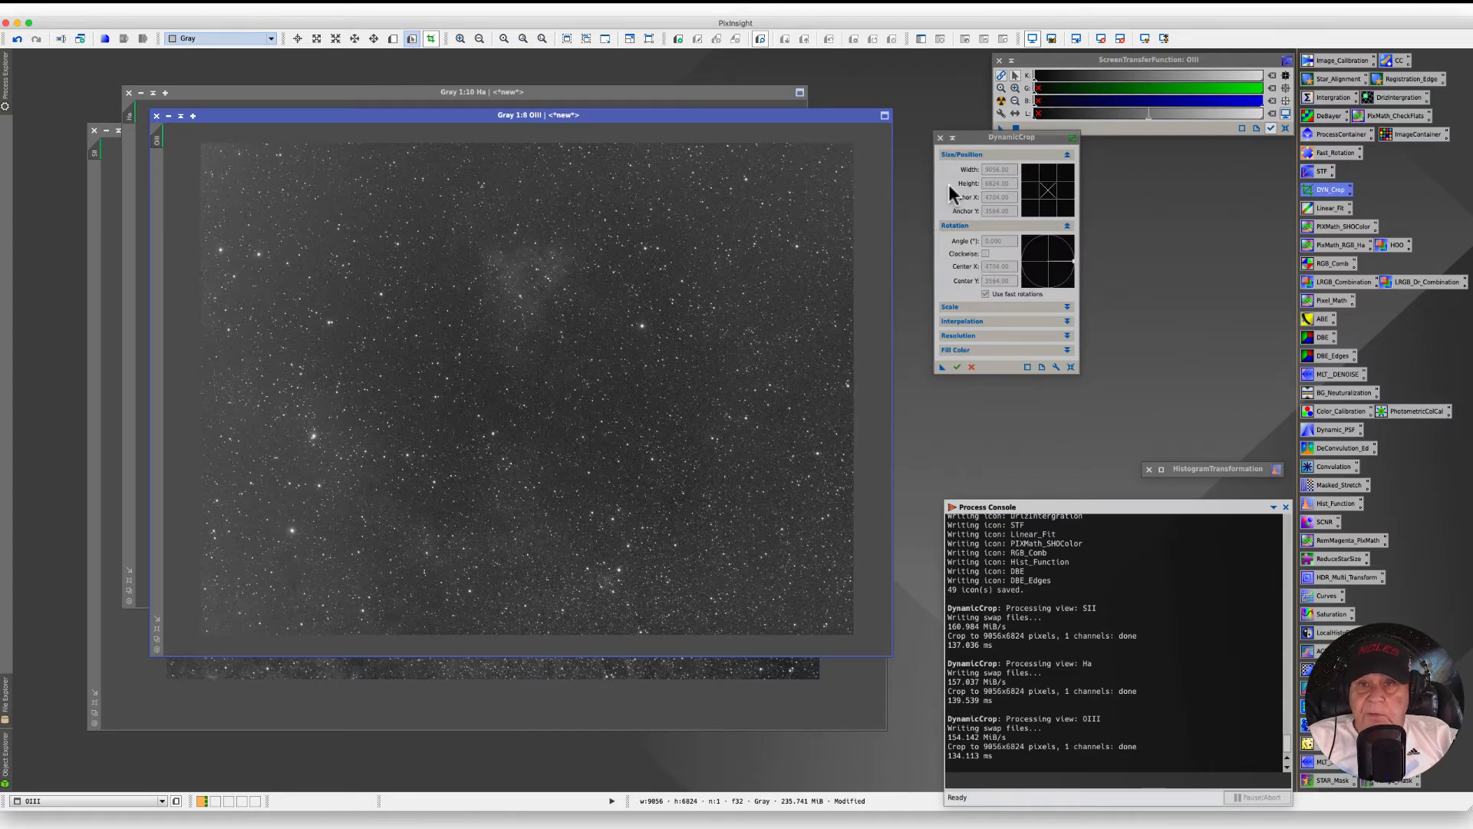
pyautogui.moveTo(979, 138); pyautogui.dragTo(958, 158)
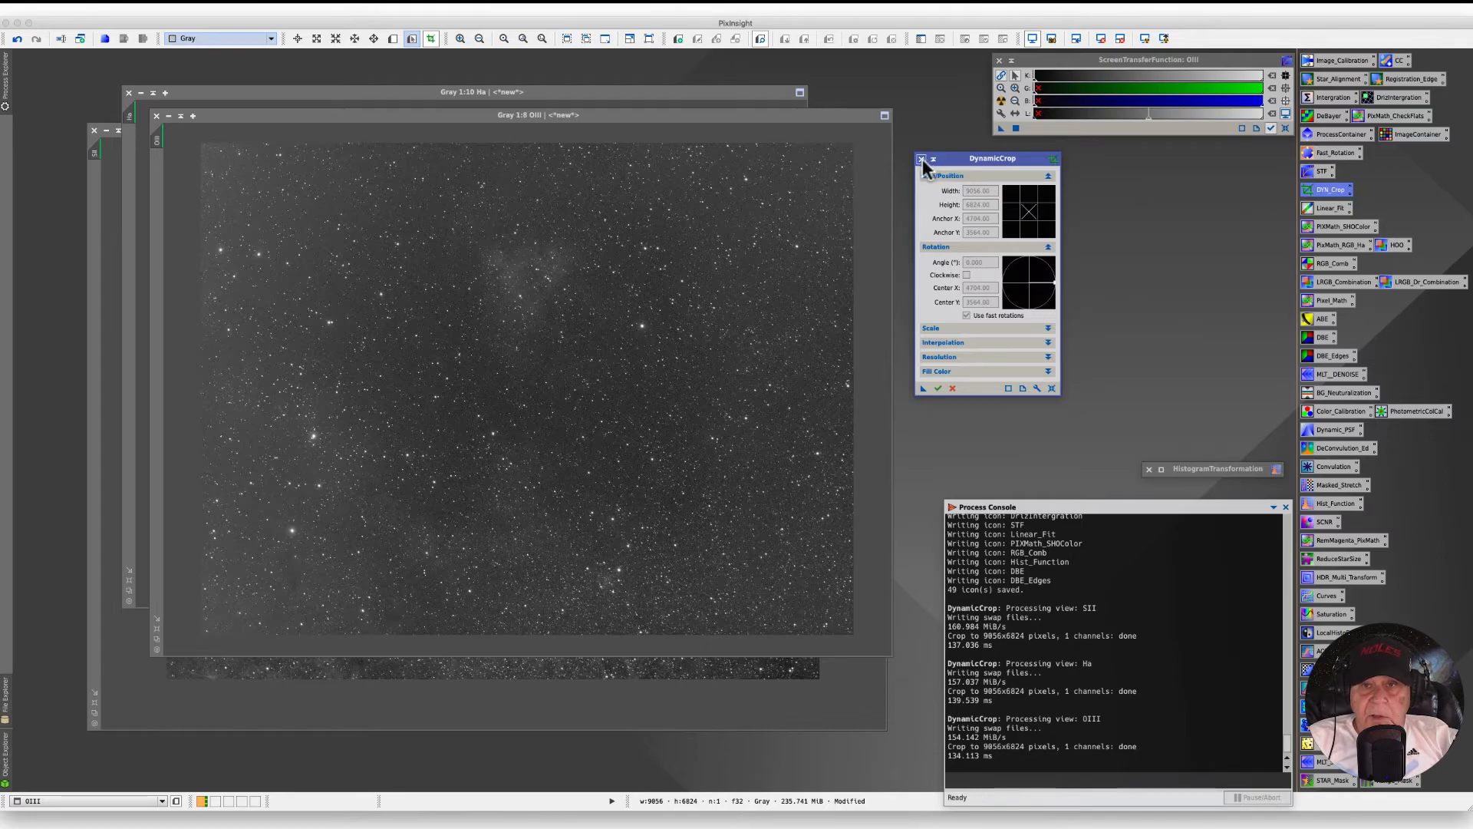
pyautogui.click(921, 159)
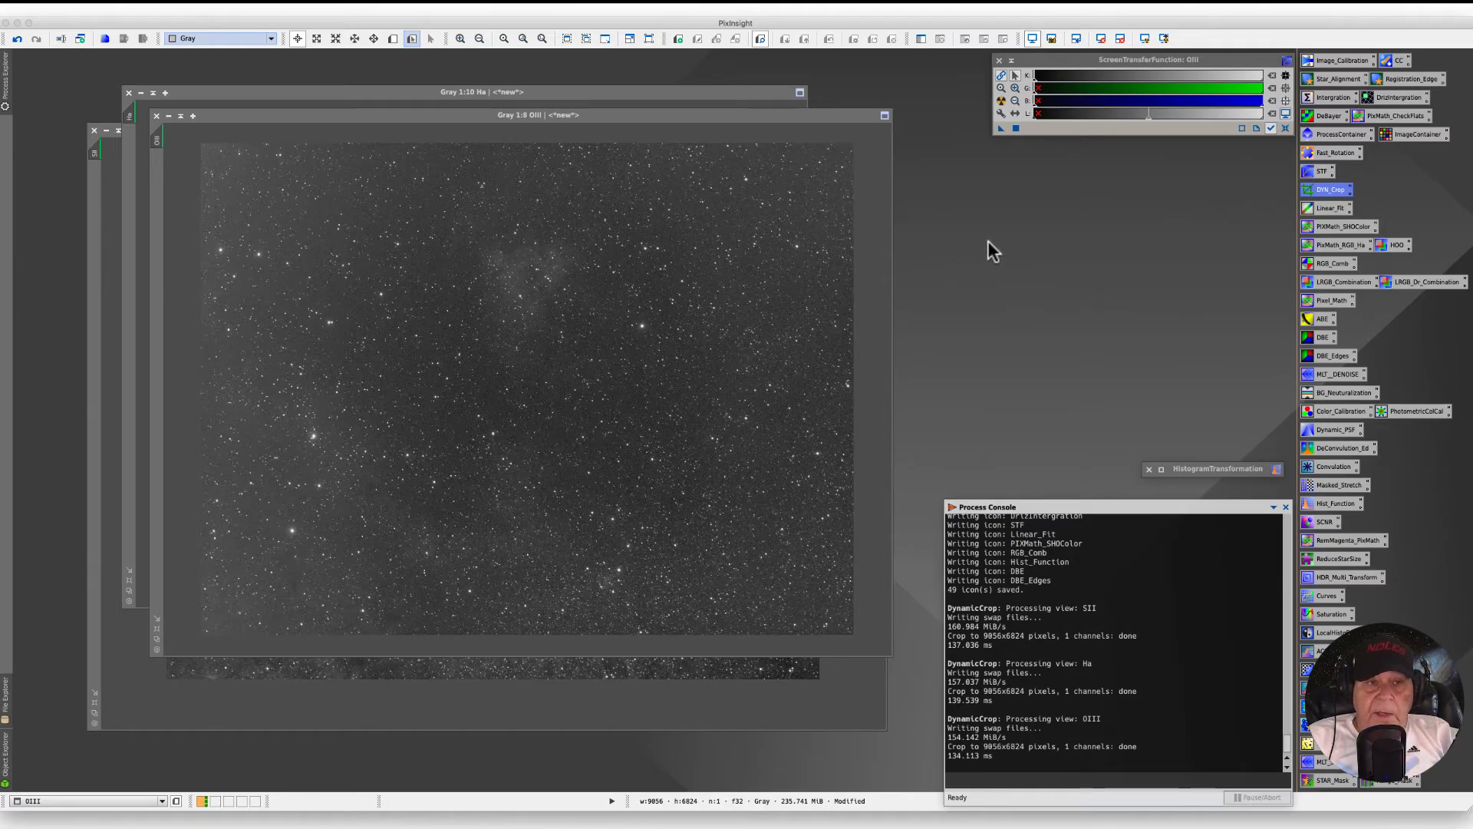
# Start another DynamicCrop session on the OIII image and place its instance on the workspace as a process icon
pyautogui.doubleClick(1328, 190)
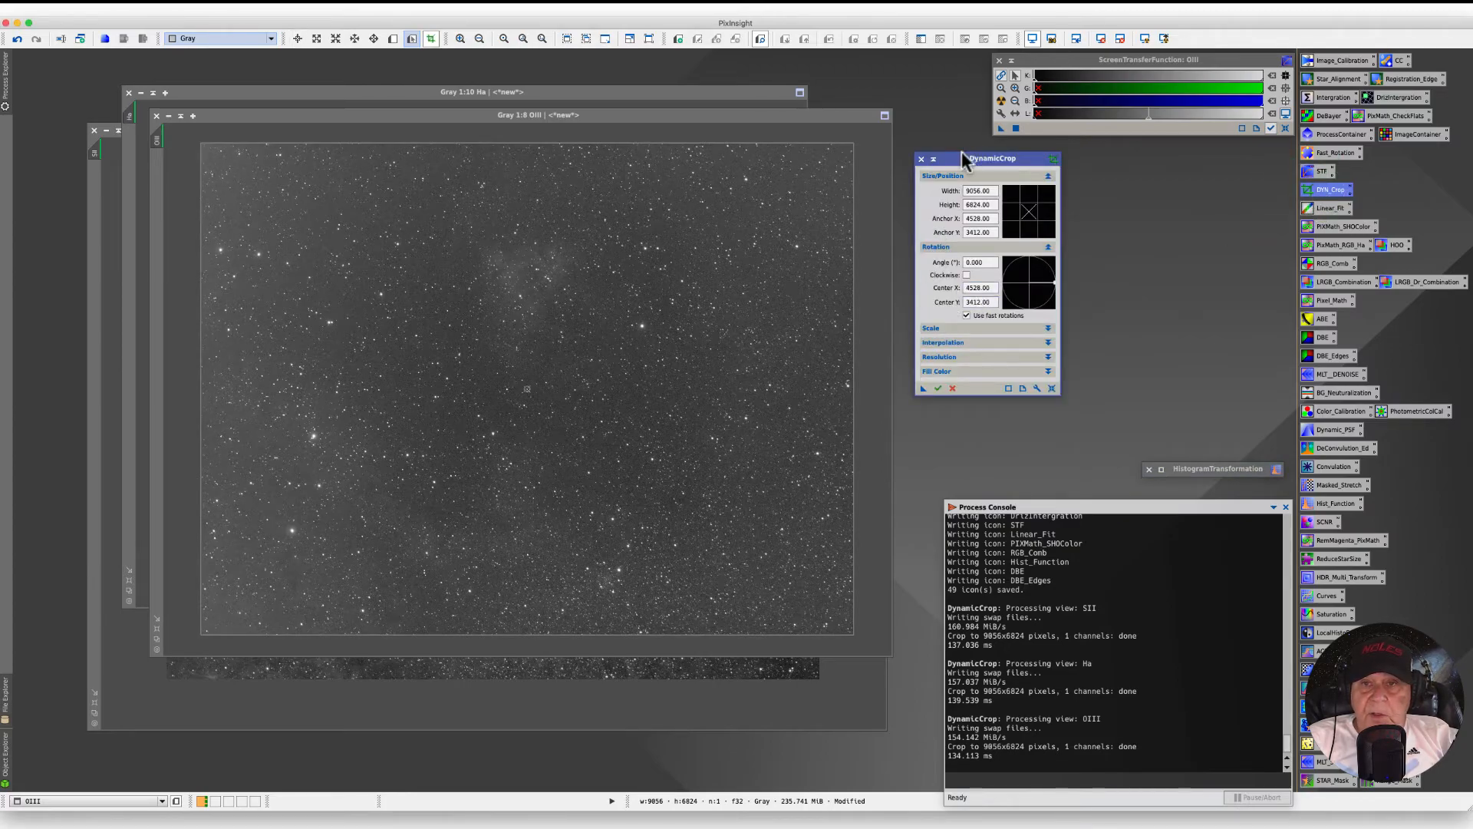
pyautogui.moveTo(962, 164); pyautogui.dragTo(1049, 118)
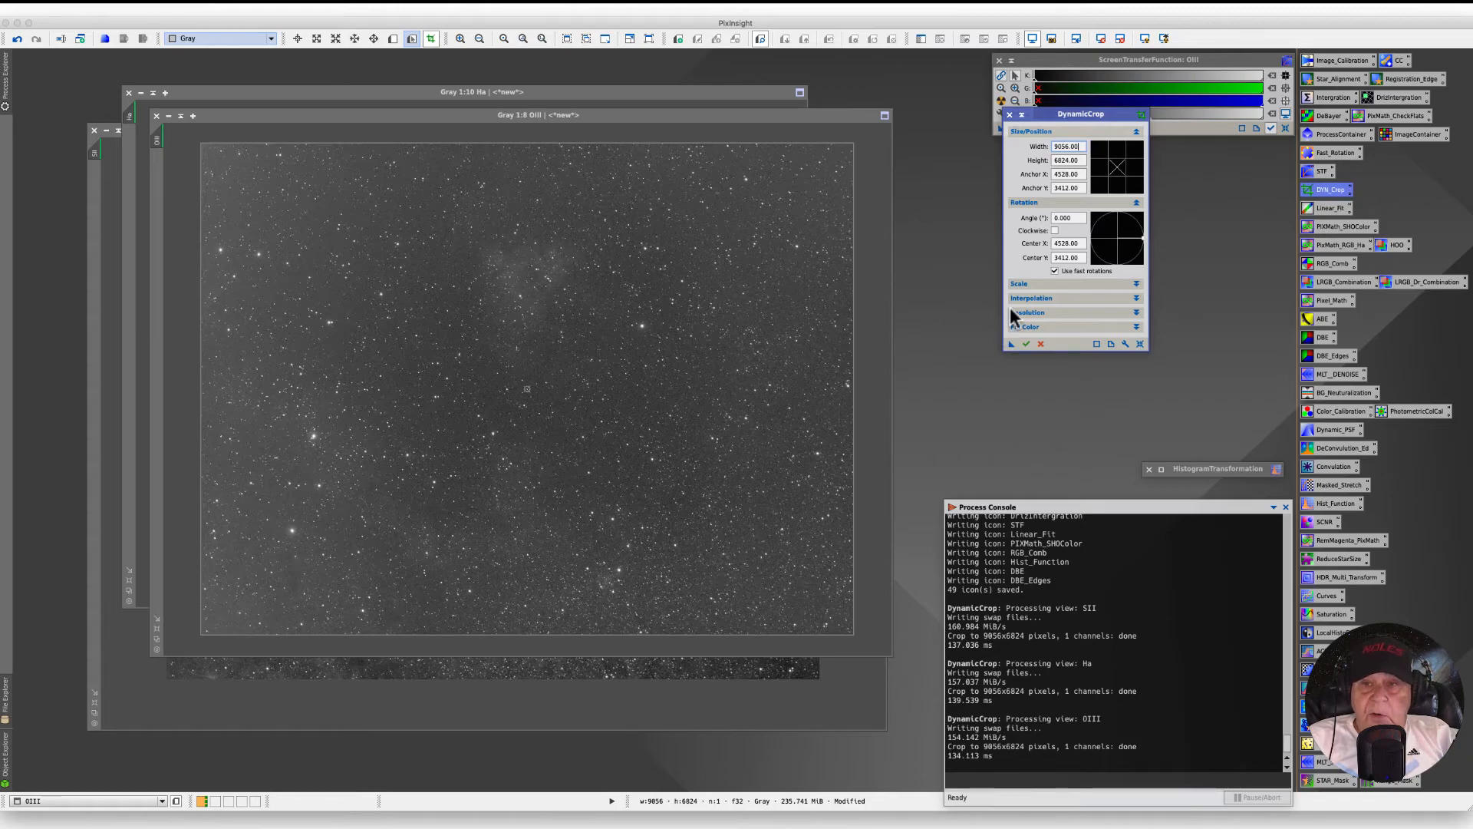
pyautogui.moveTo(1011, 343); pyautogui.dragTo(982, 412)
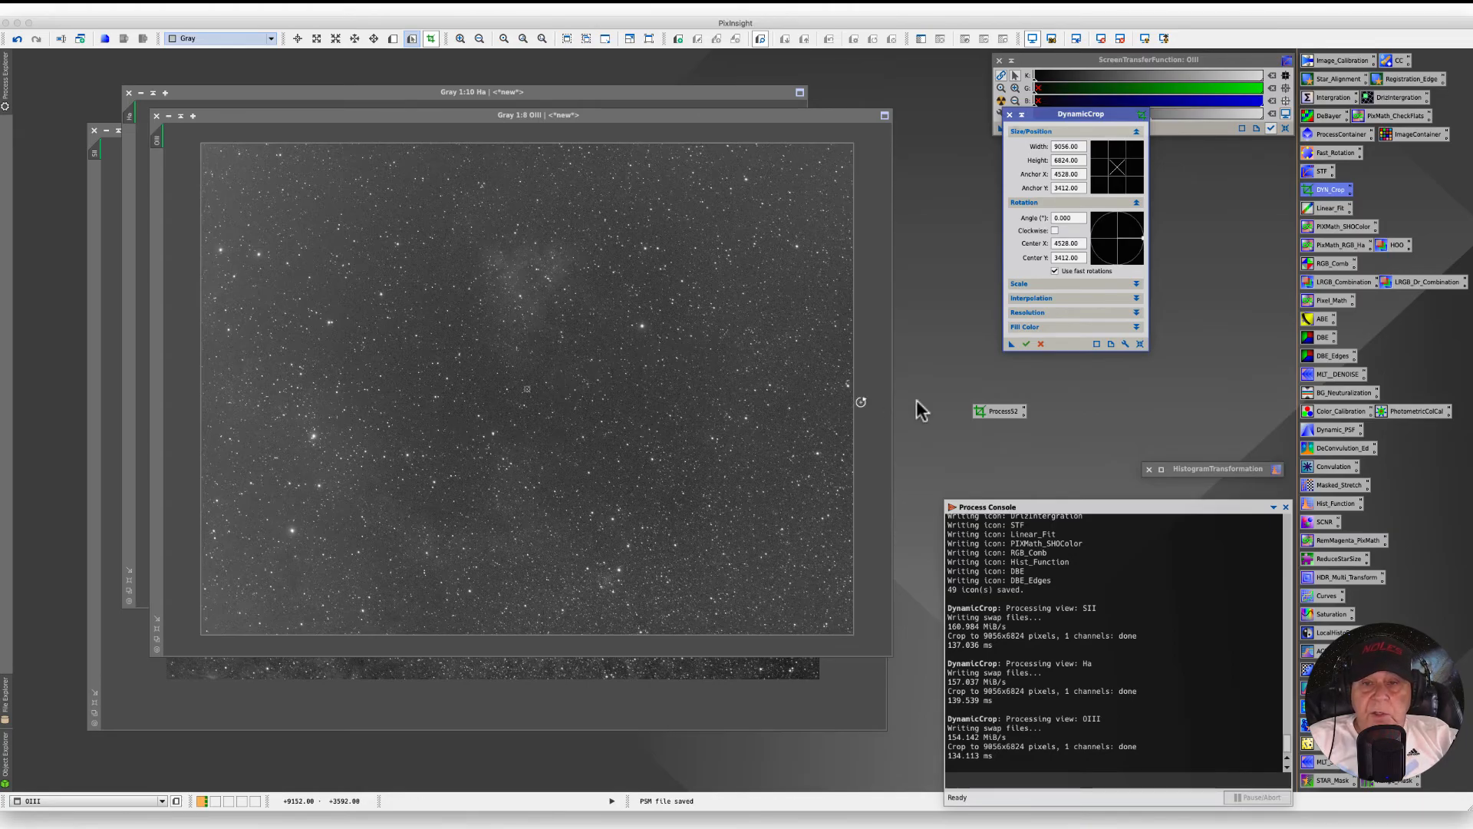
# Delete the new DynamicCrop icon from the workspace and cancel the active crop session
pyautogui.rightClick(994, 411)
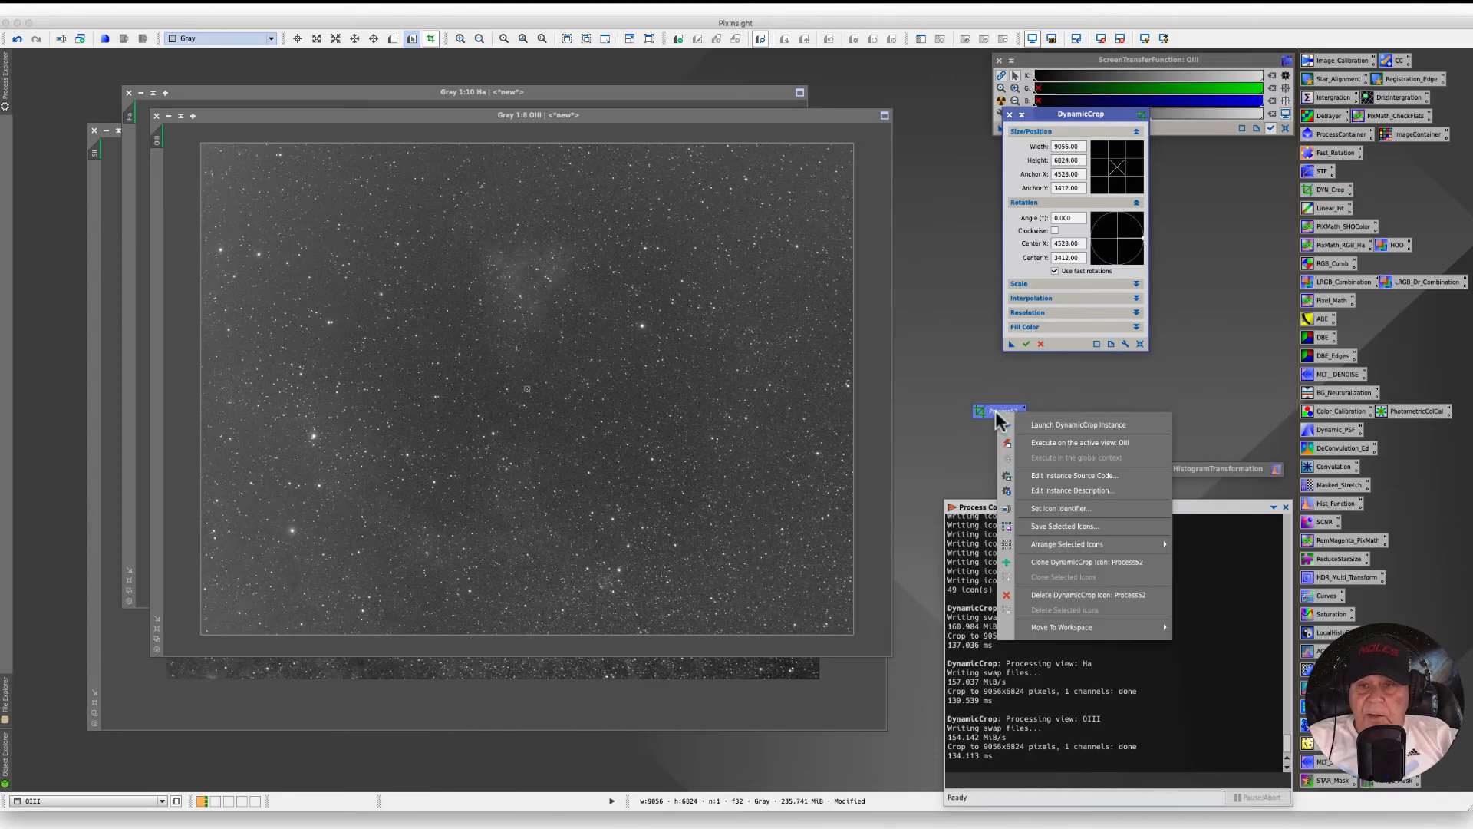
pyautogui.click(1061, 596)
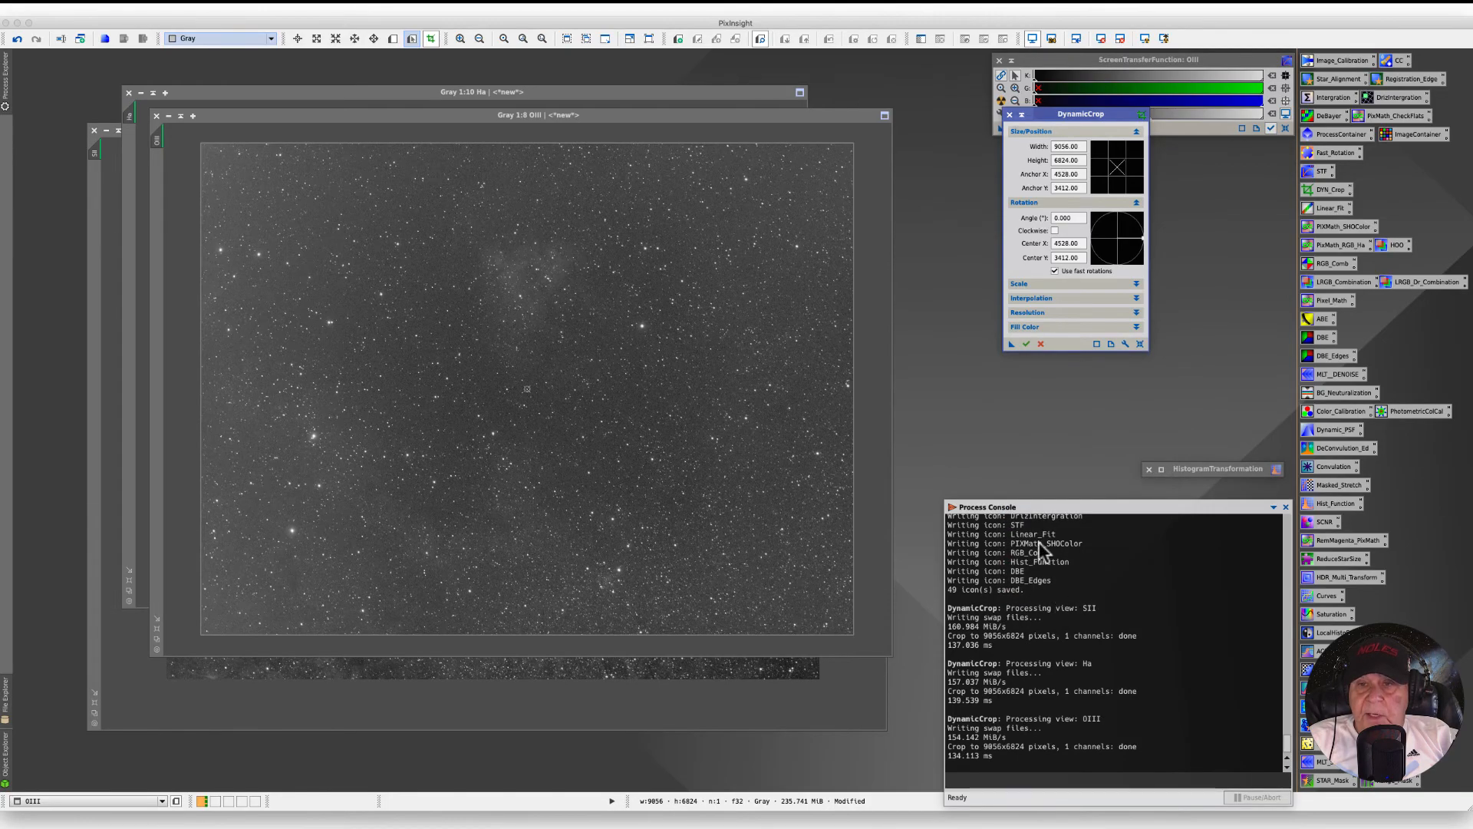
pyautogui.click(1010, 115)
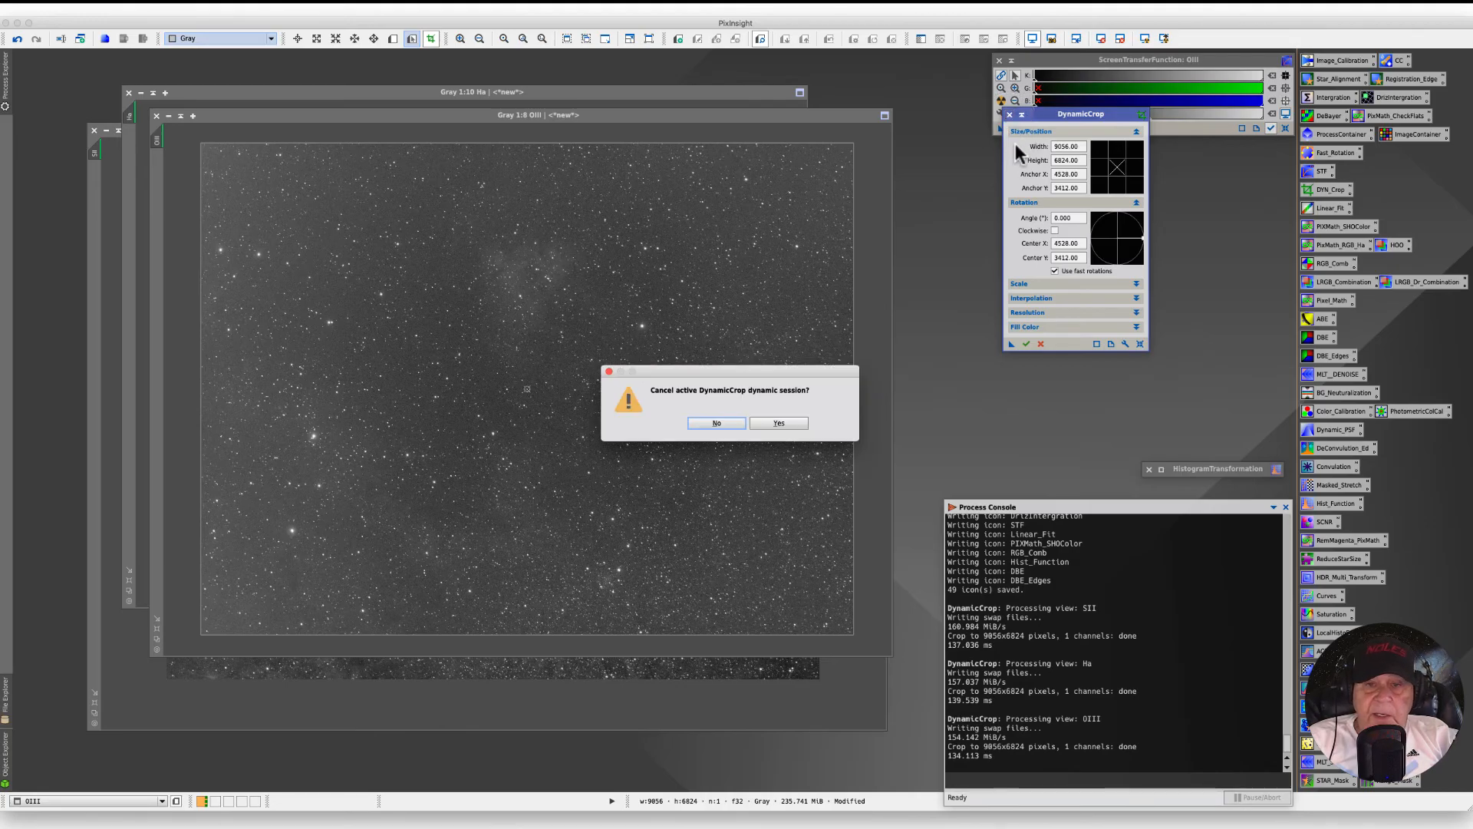
pyautogui.click(778, 425)
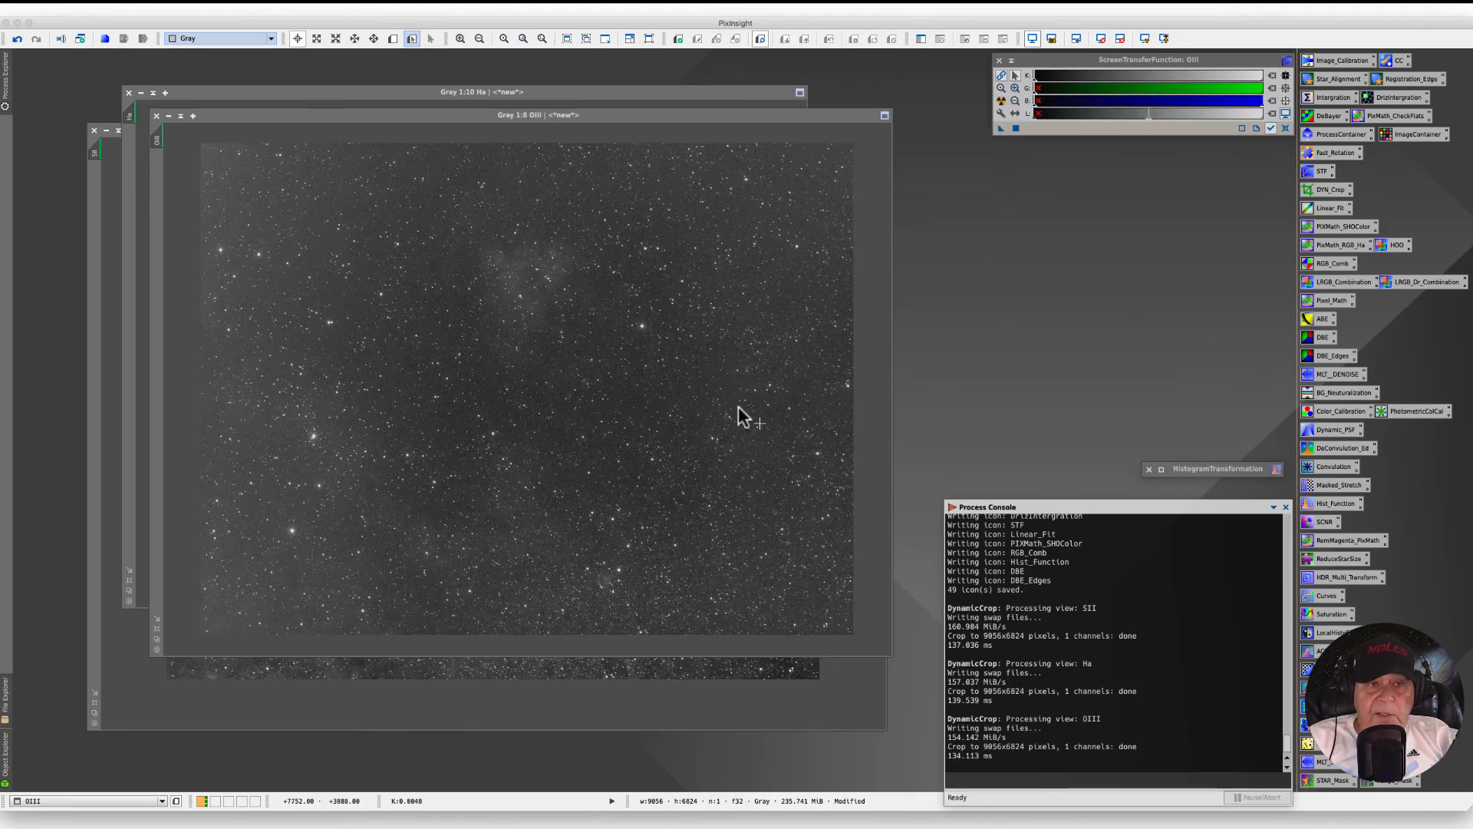